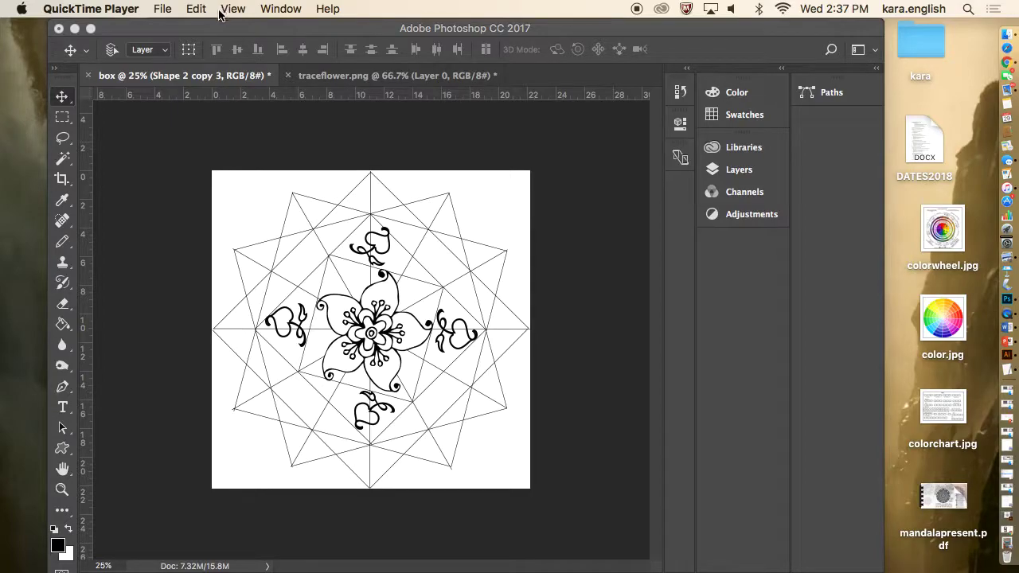
Set the box image's resolution to 300 pixels/inch with resampling on.
click(226, 9)
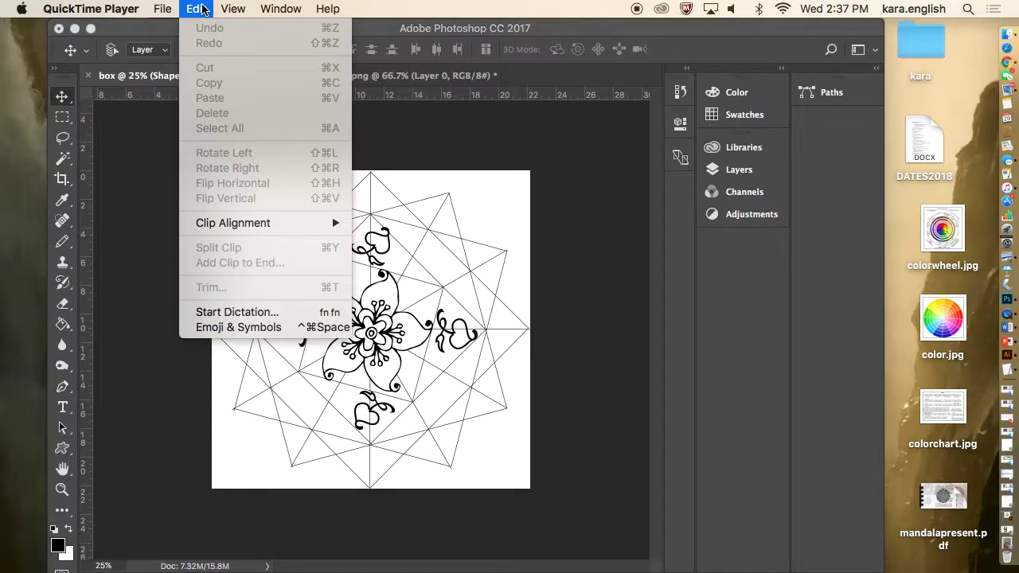
click(322, 8)
click(347, 28)
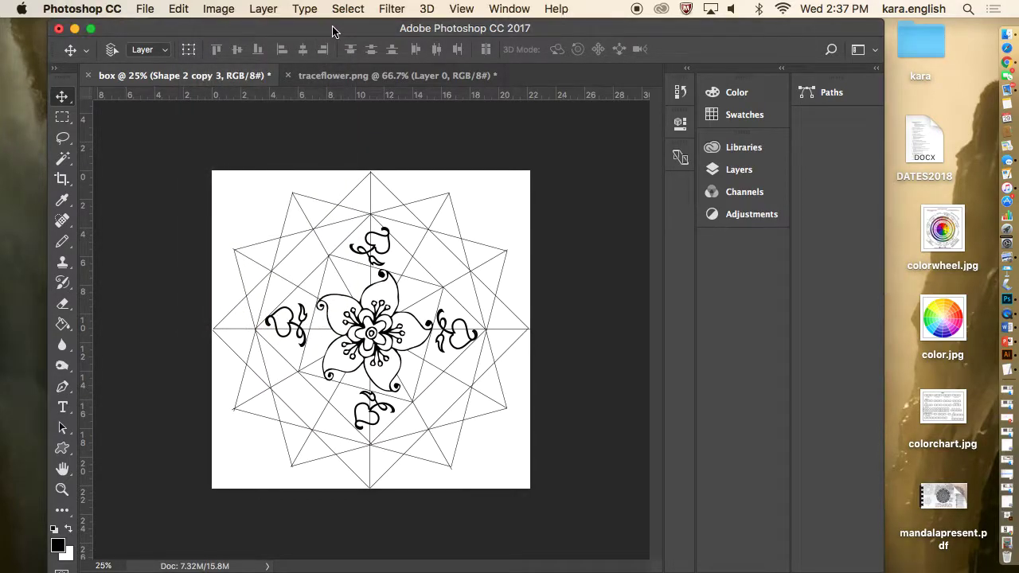
click(216, 9)
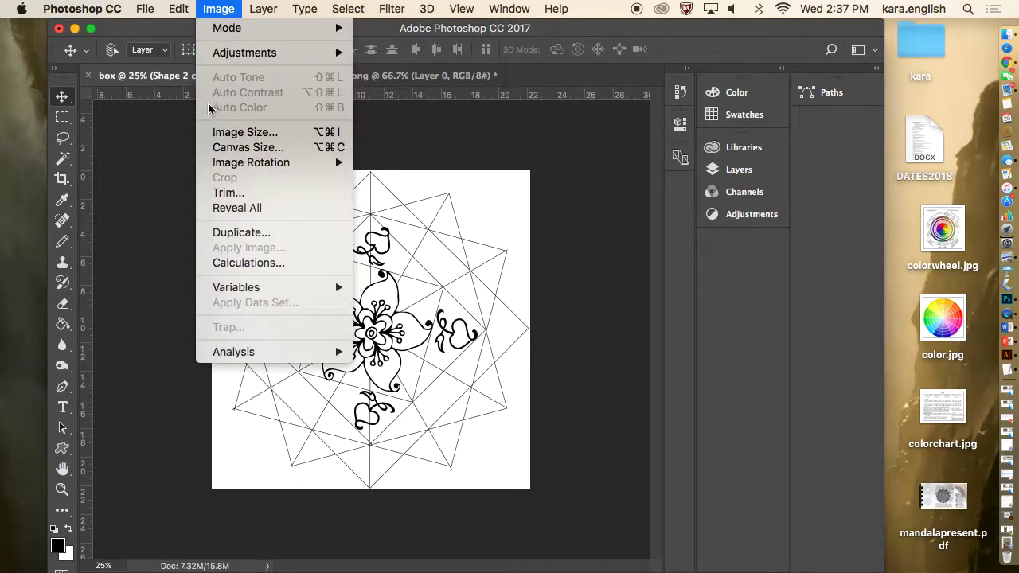
click(211, 132)
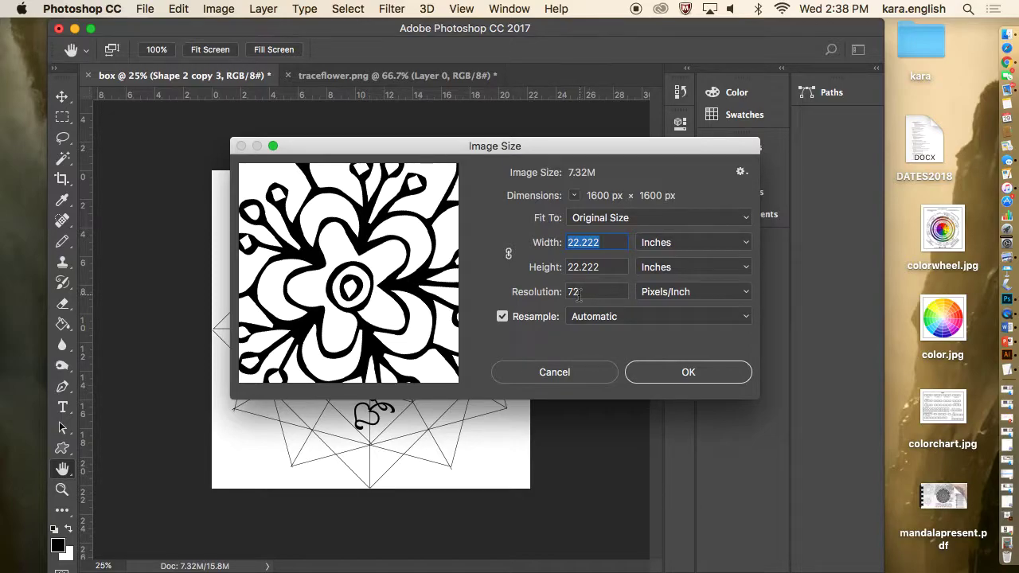
click(593, 291)
double_click(593, 291)
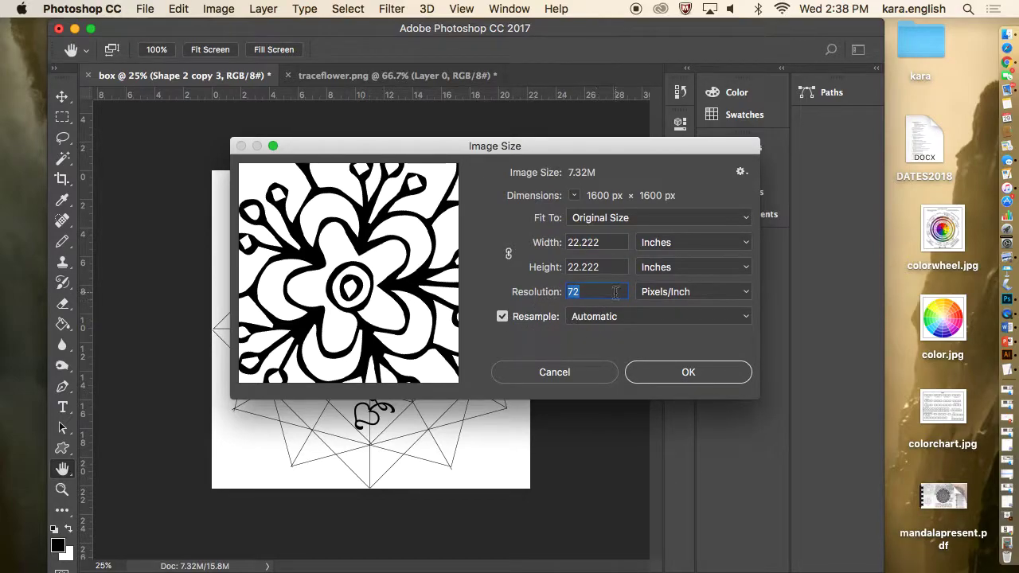
text(300)
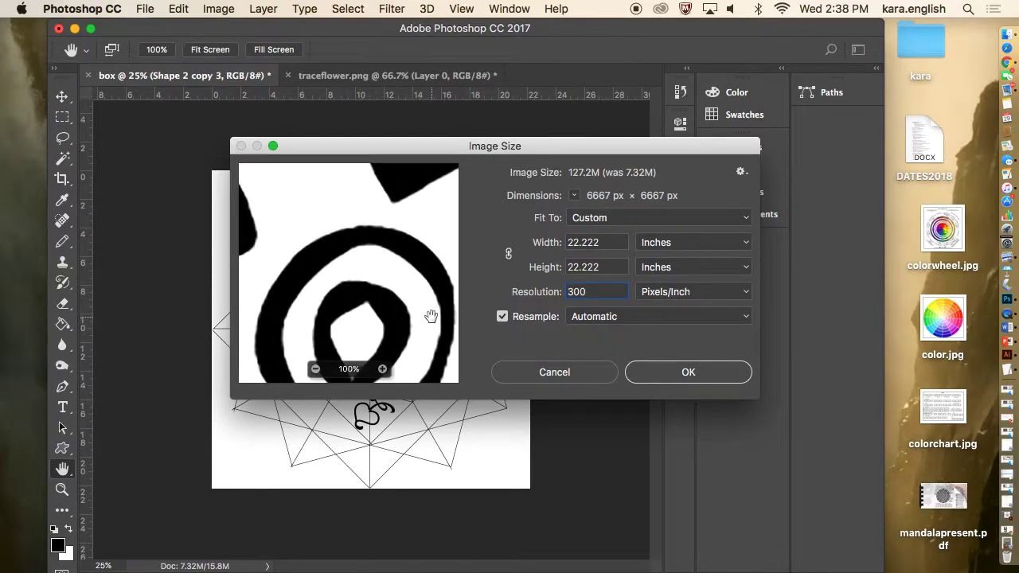
mouse_move(439, 315)
click(667, 377)
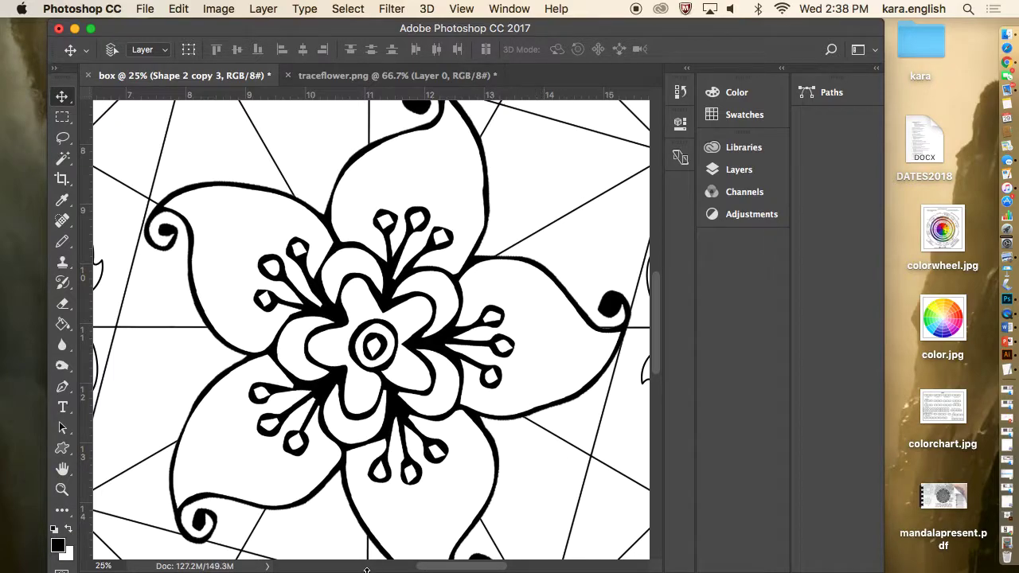
drag(427, 568, 490, 568)
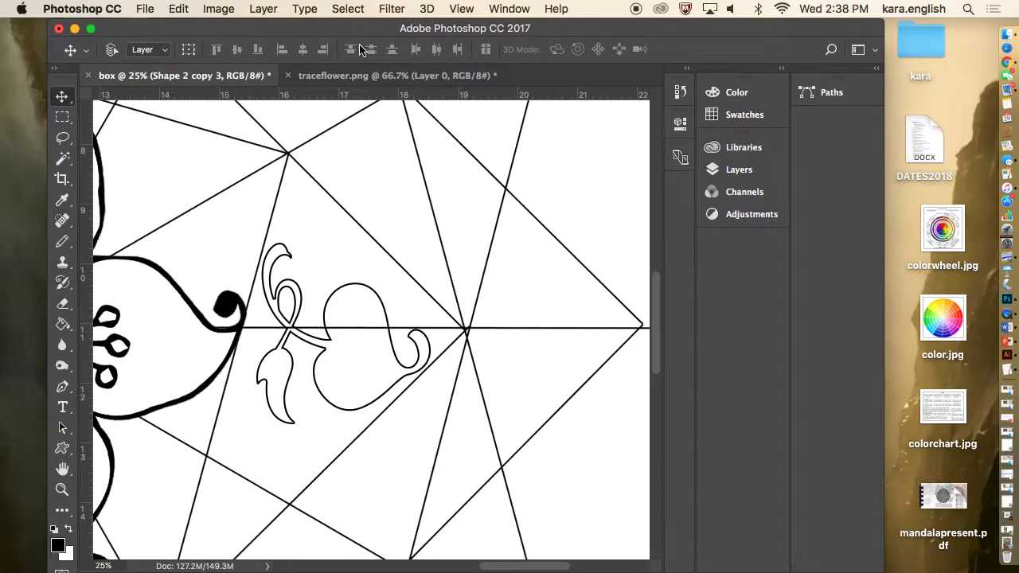
click(219, 8)
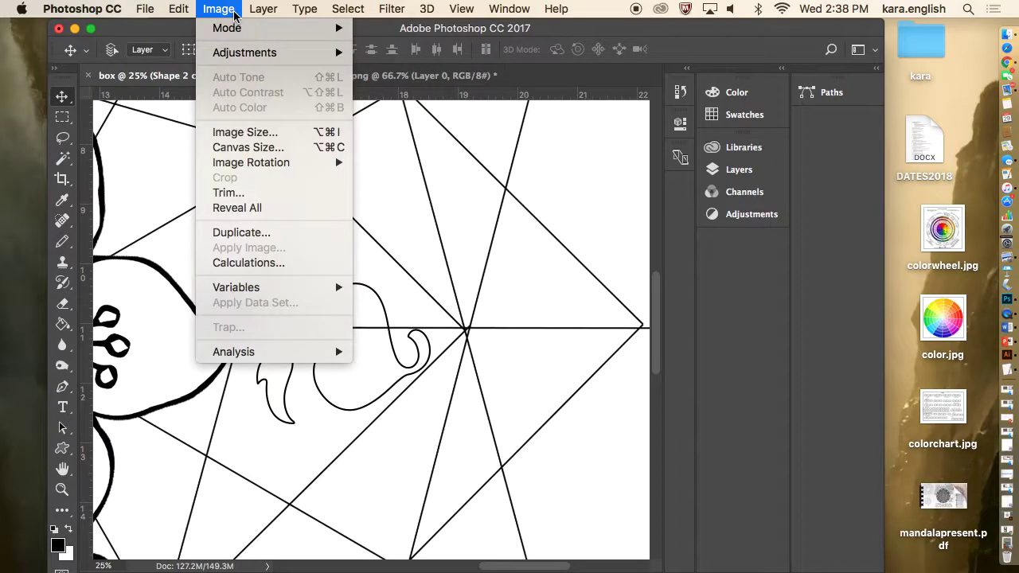
click(253, 130)
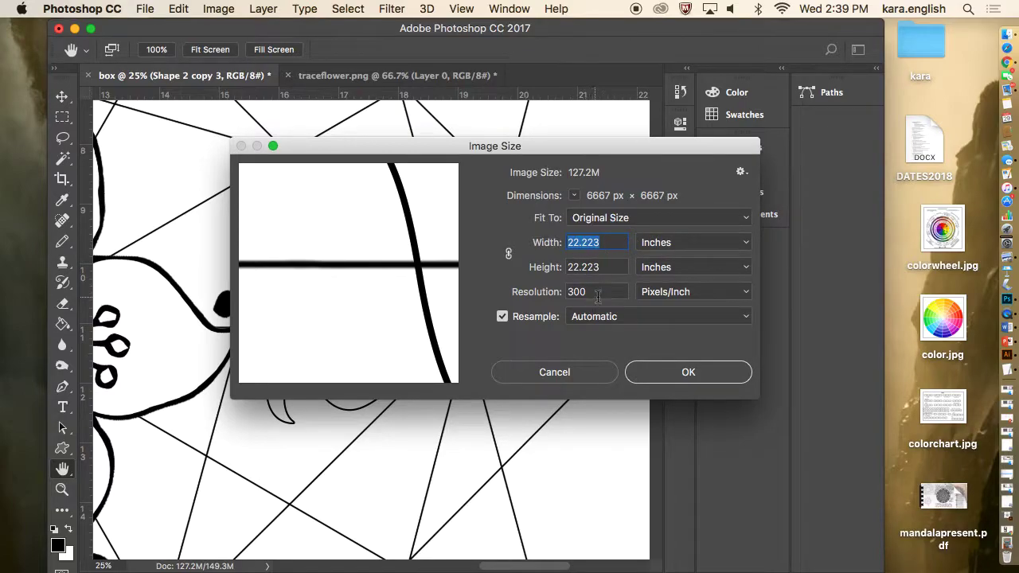
click(502, 316)
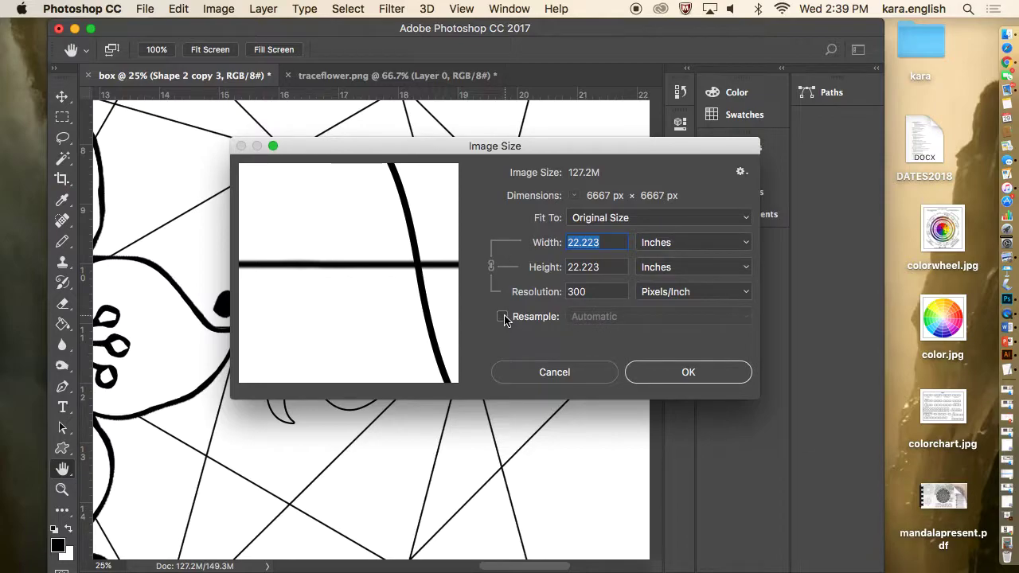
click(502, 317)
click(601, 292)
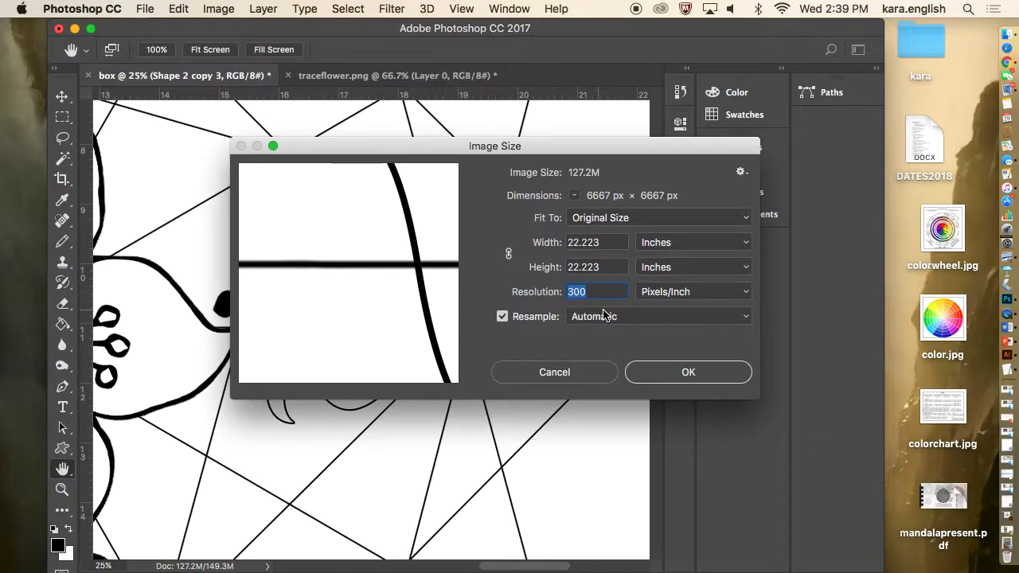
key(BackSpace)
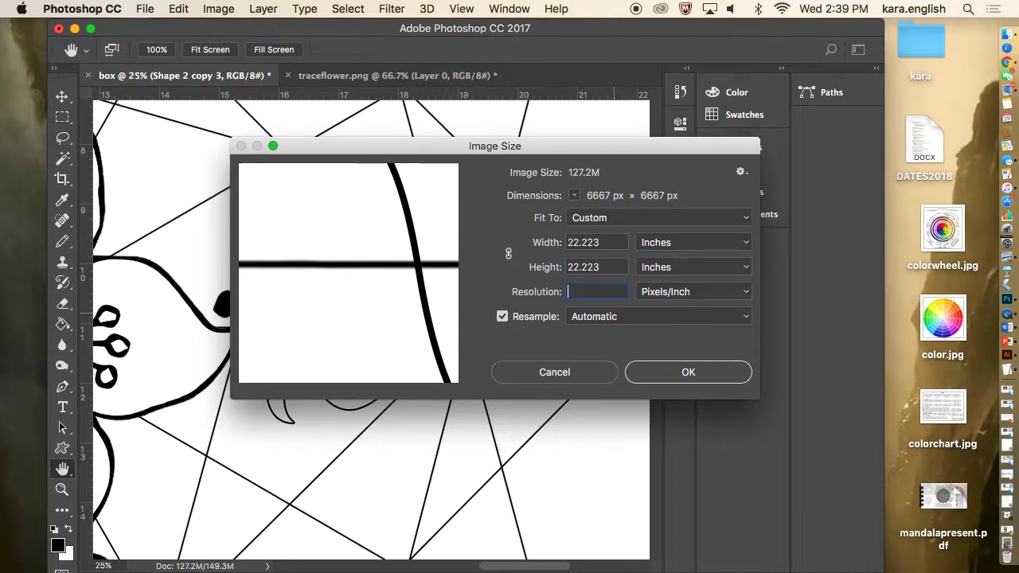
click(571, 379)
click(615, 224)
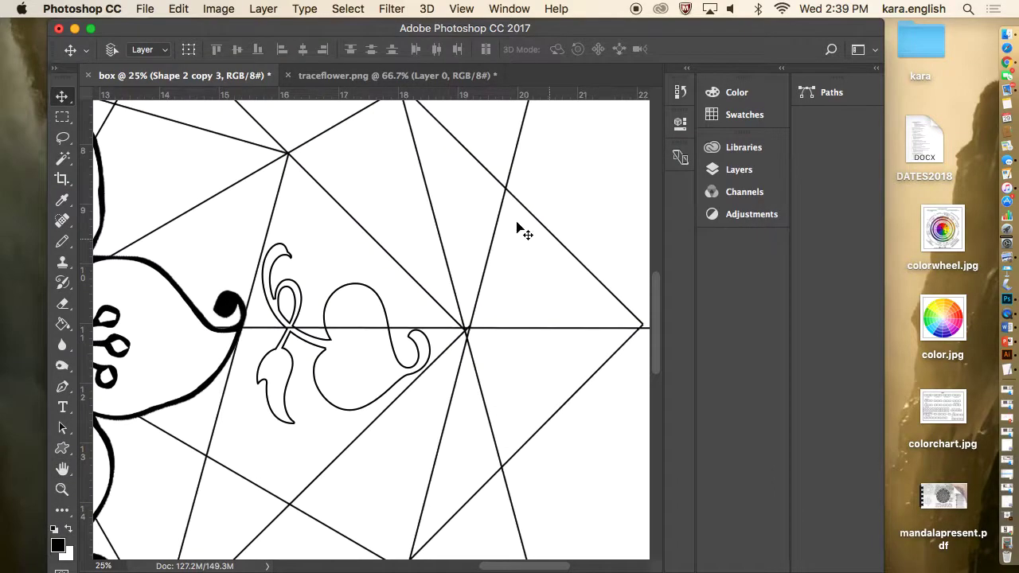
Undo the resampled image size change.
click(172, 12)
click(211, 61)
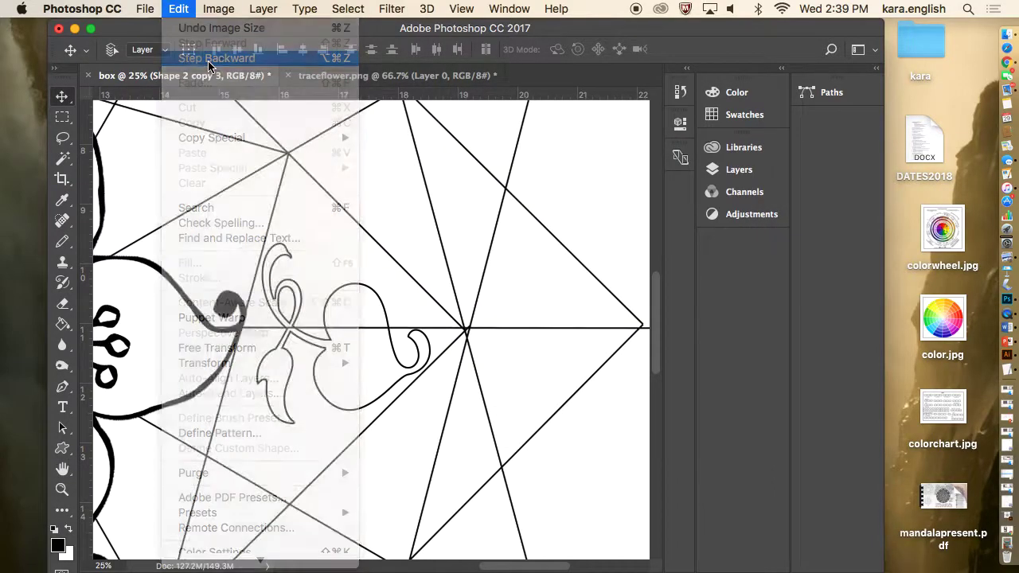
Turn off resampling for the box image and set its resolution to 300 pixels/inch.
click(235, 9)
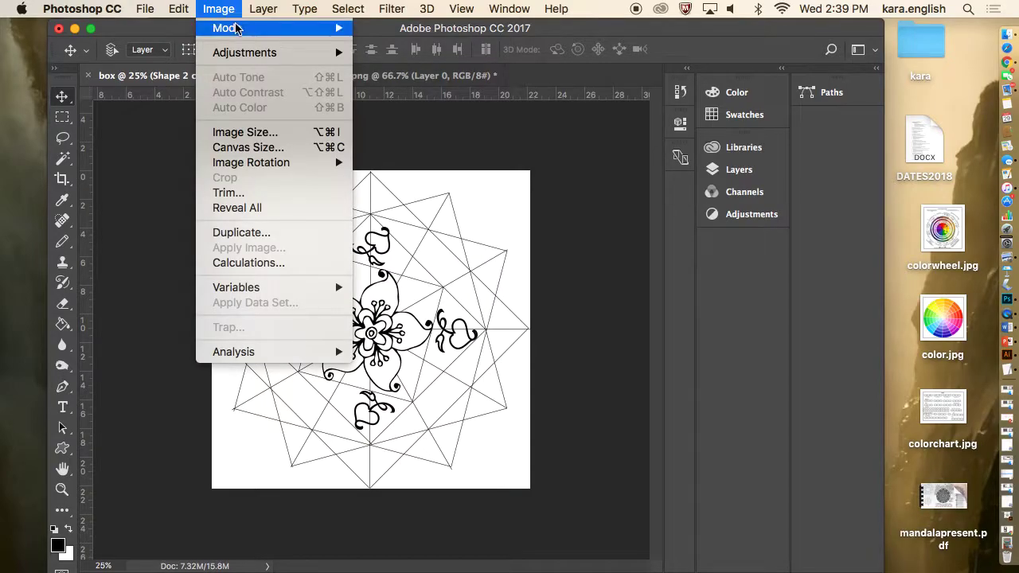
click(245, 132)
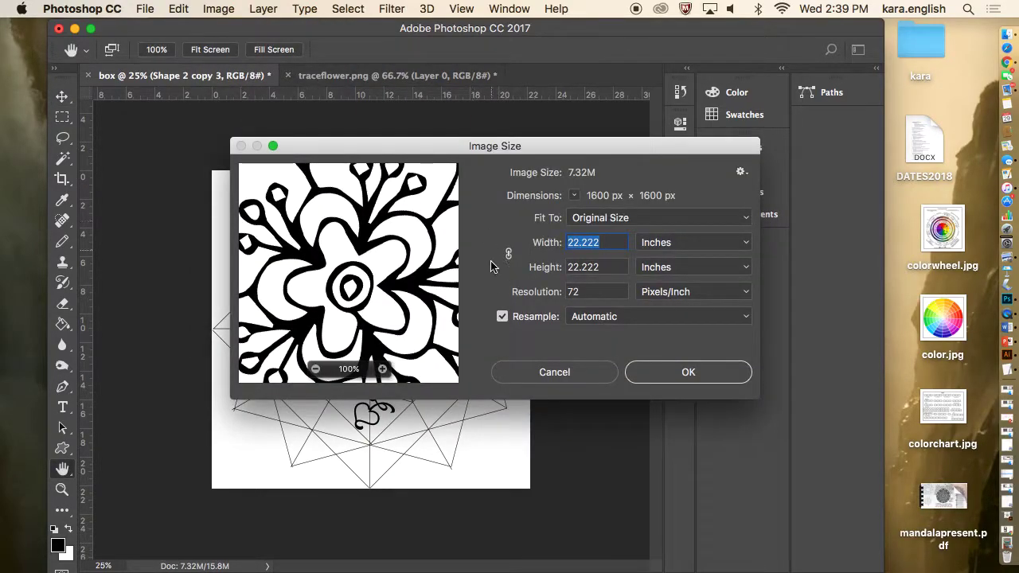
click(501, 317)
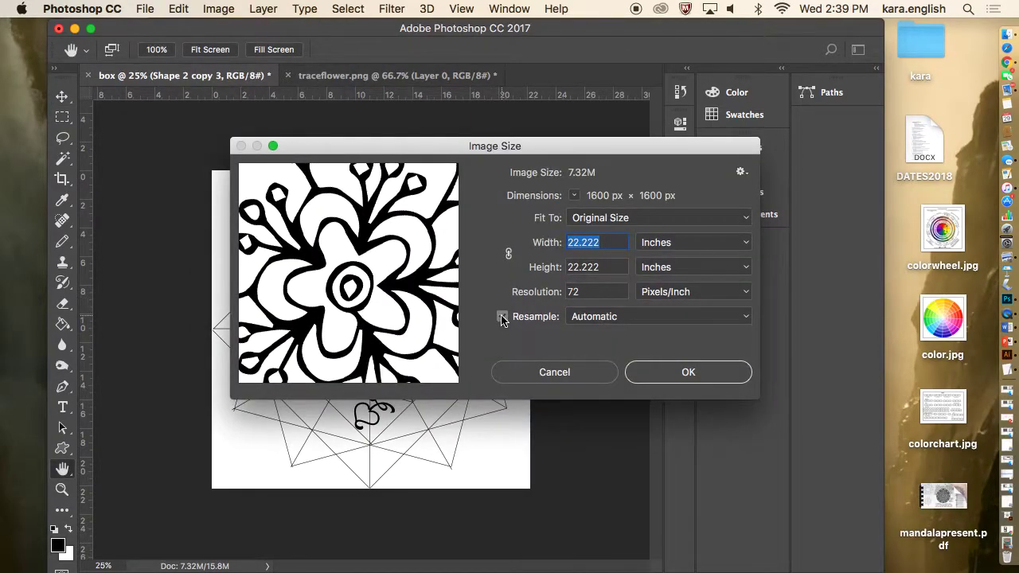
double_click(595, 291)
text(300)
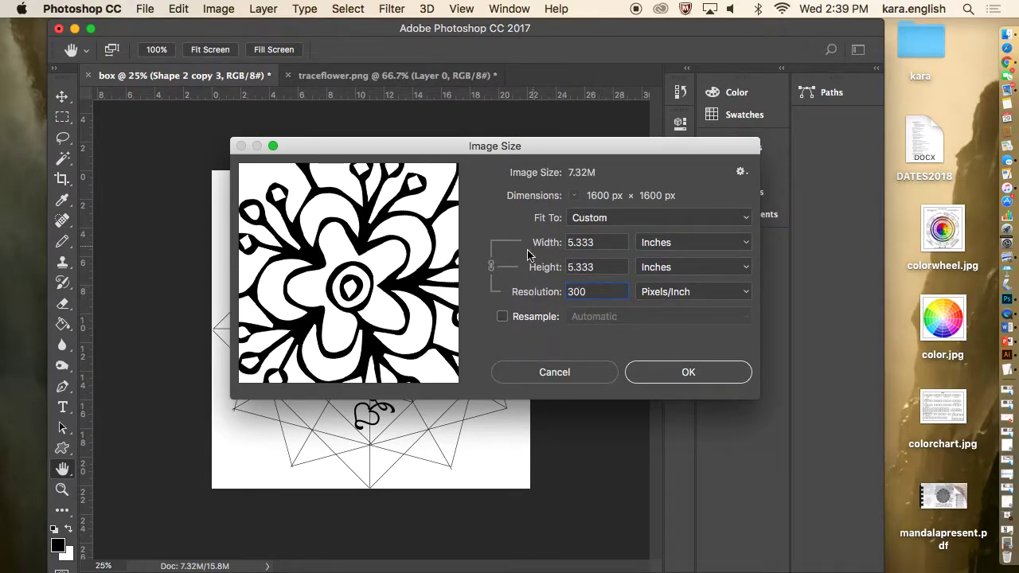
click(683, 371)
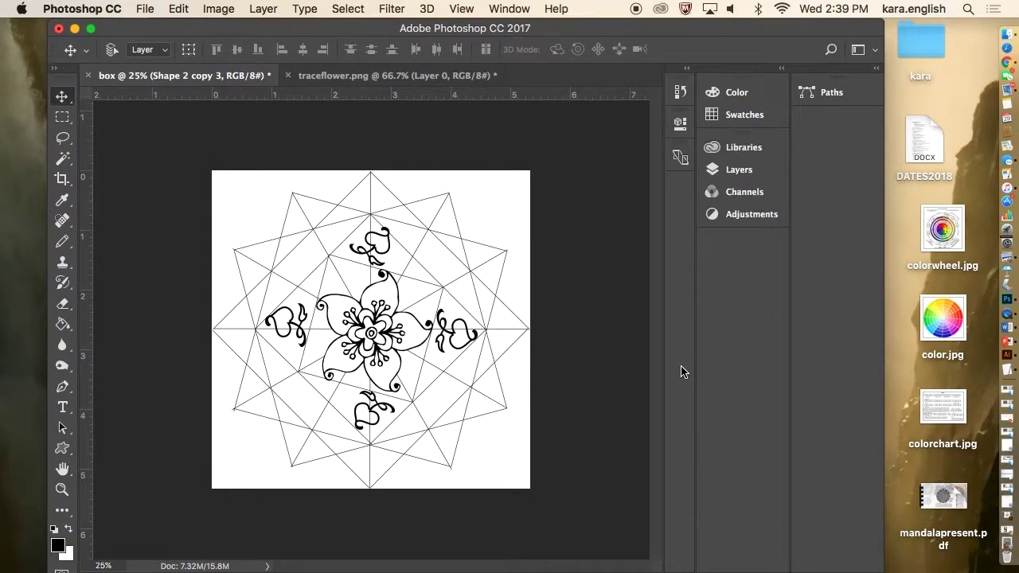
Inspect the line quality of the central flower at 200% and 100% magnification.
click(469, 18)
click(465, 204)
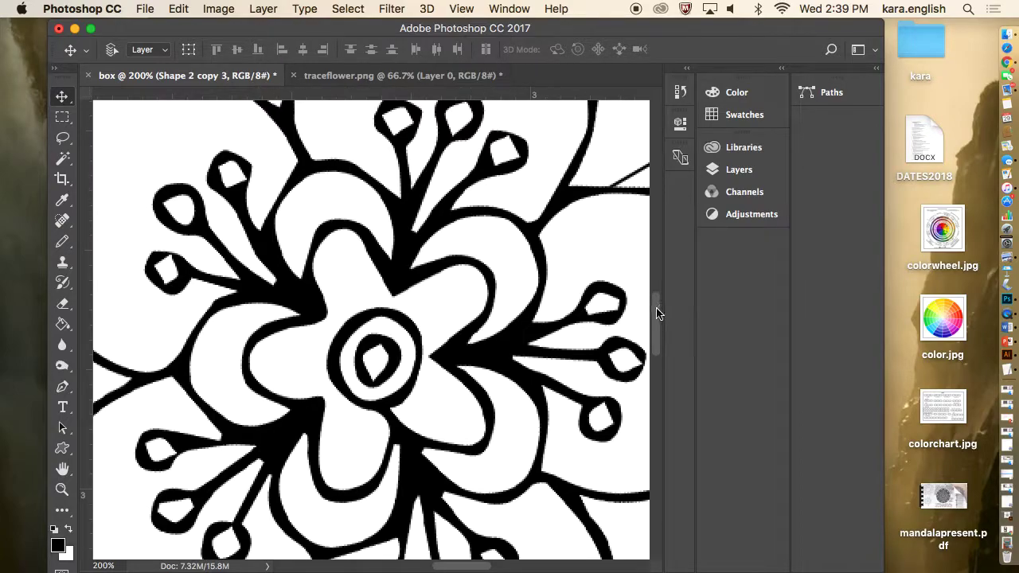
drag(660, 311, 665, 286)
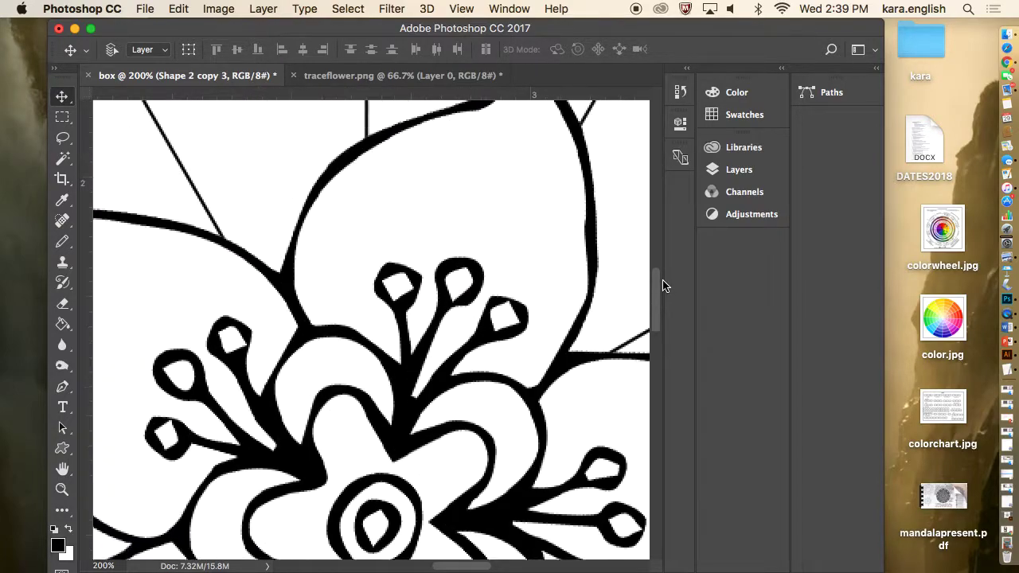
click(452, 11)
click(477, 188)
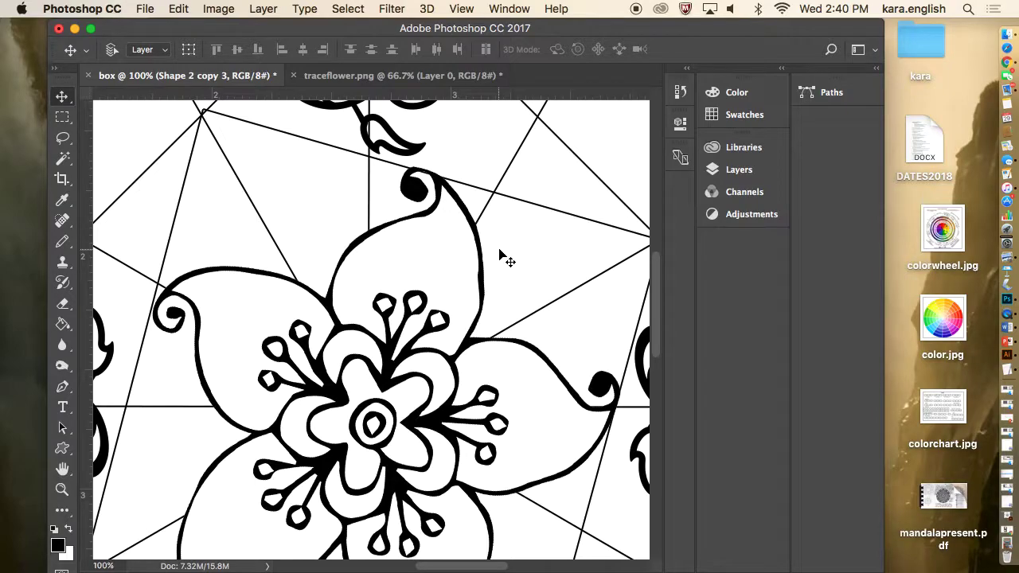
Undo the last image size change.
click(188, 10)
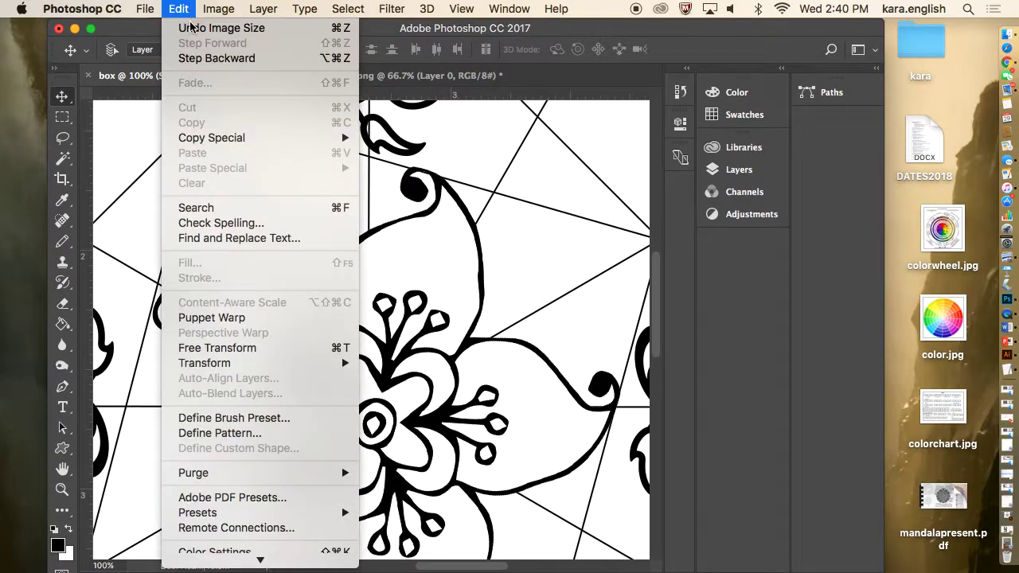
click(212, 60)
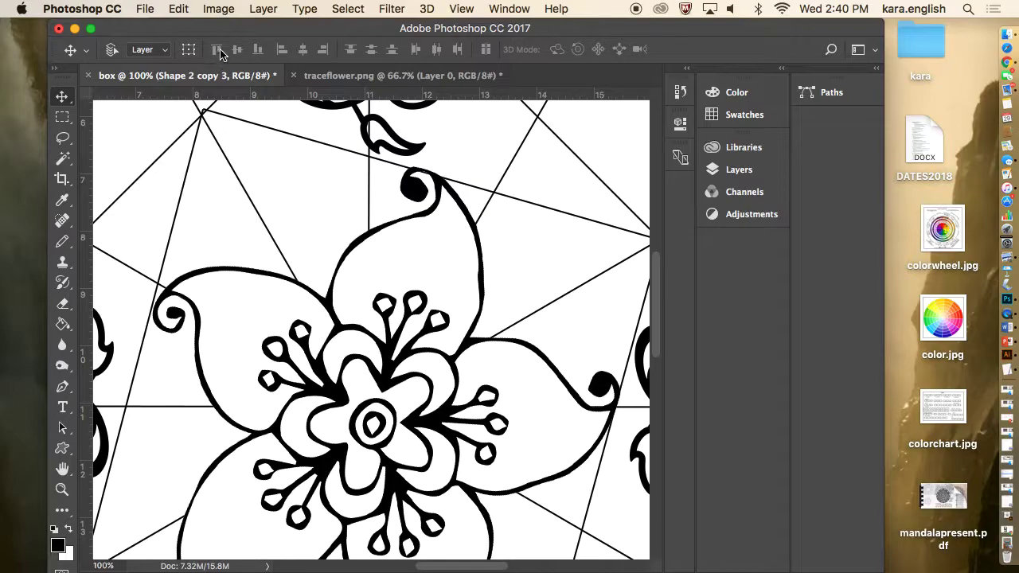
click(145, 9)
click(144, 8)
Set the image resolution to 300 pixels/inch, keeping resampling off.
click(237, 9)
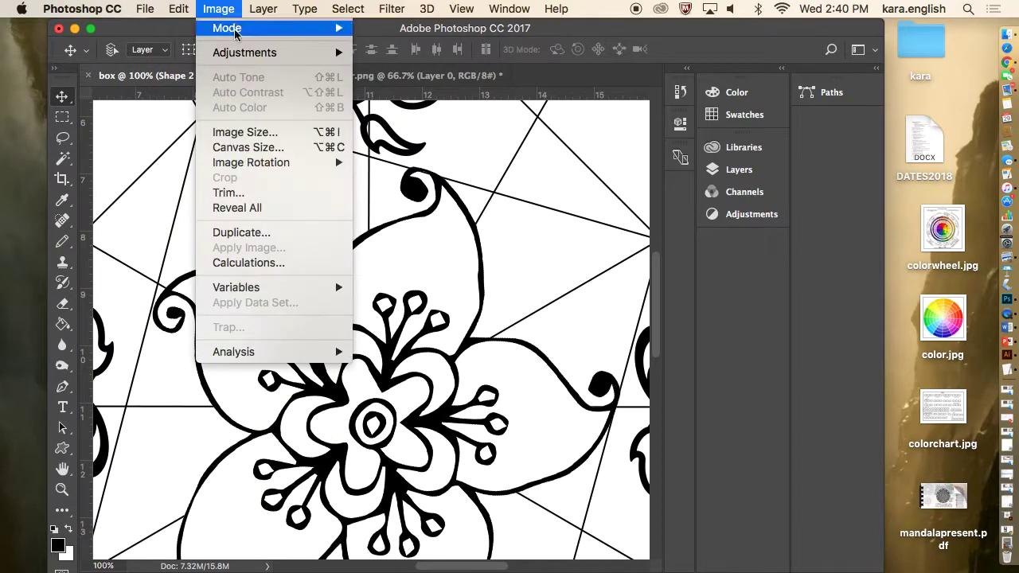
click(251, 134)
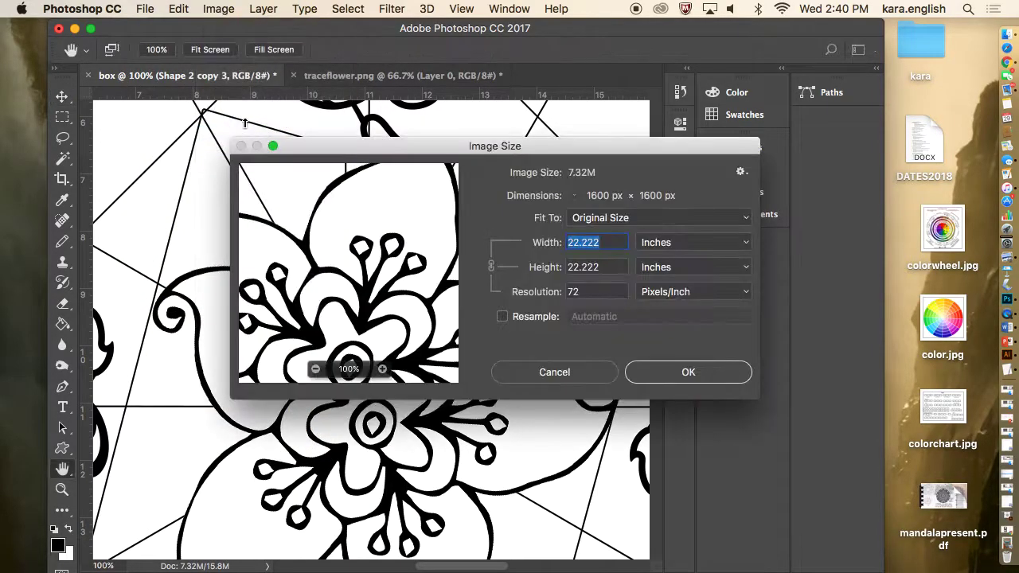
click(605, 291)
text(300)
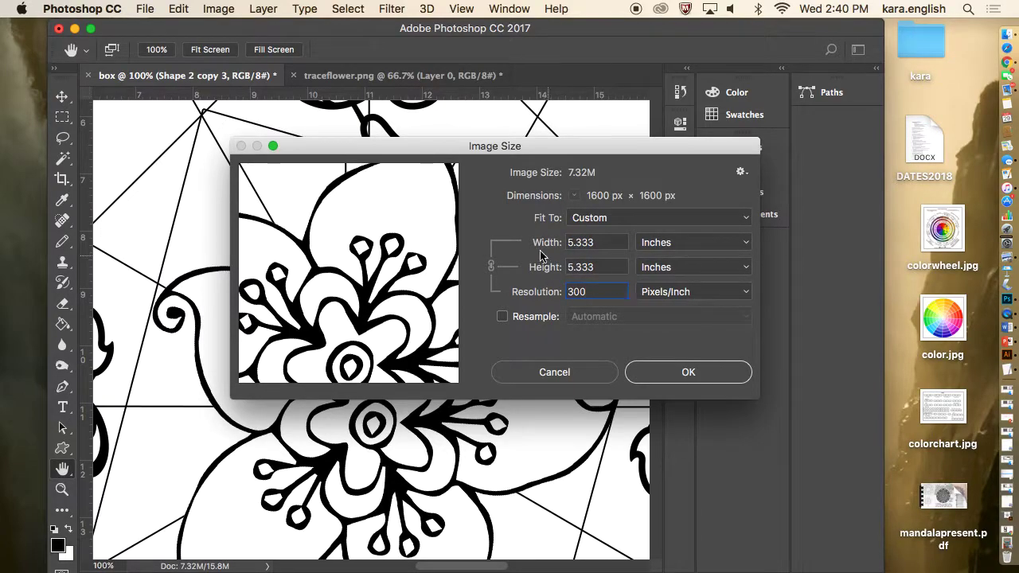
click(669, 374)
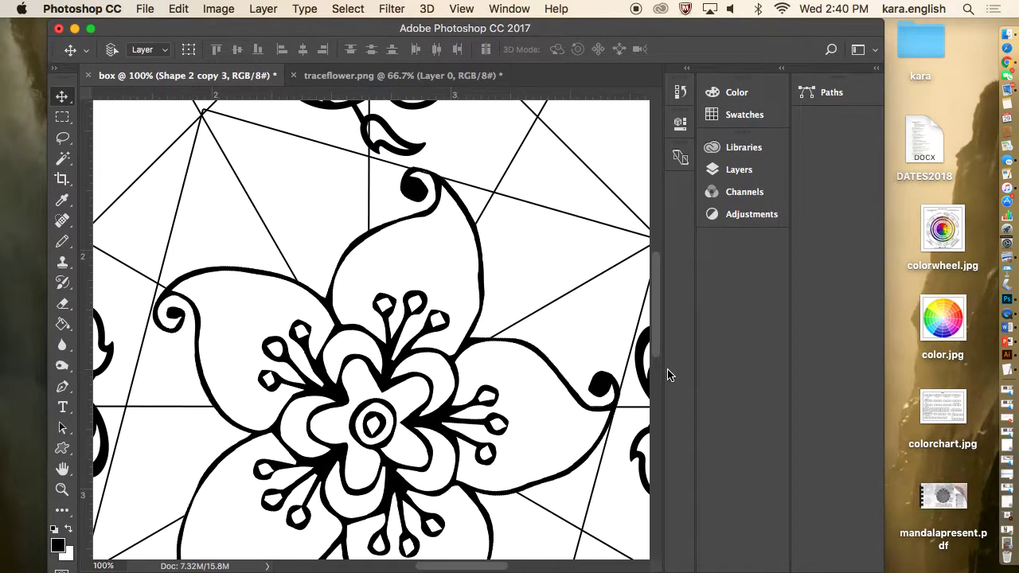
Save the document to the Desktop as boxprint.psd in Photoshop format with layers and maximized compatibility.
click(145, 9)
click(170, 173)
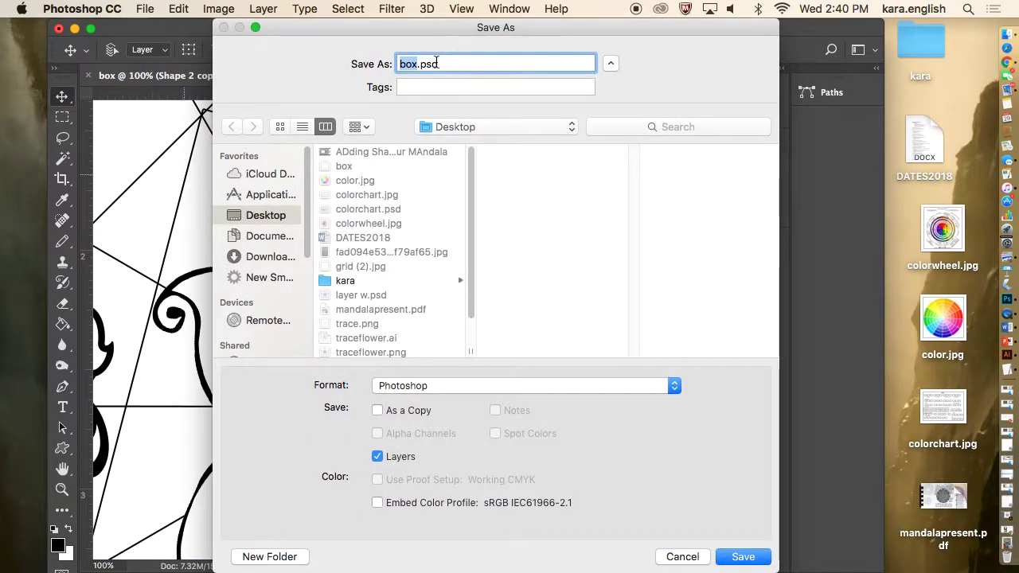
key(Right)
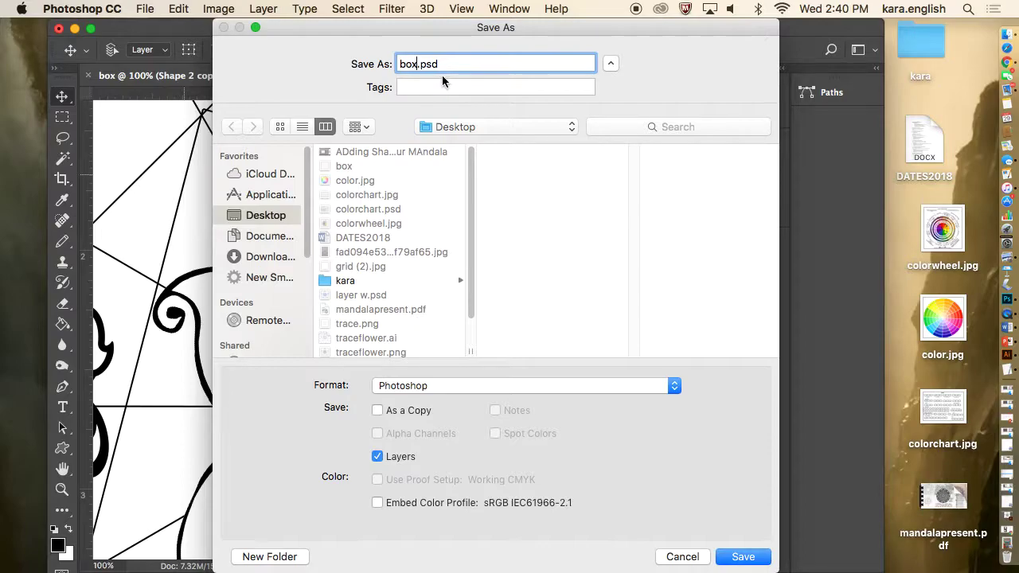
text(pr)
click(746, 556)
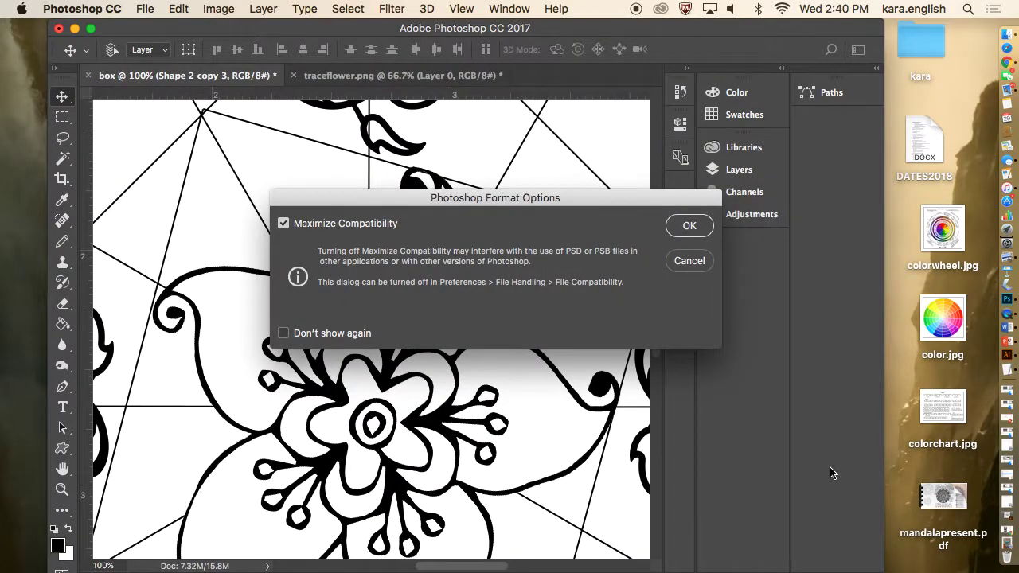
click(706, 230)
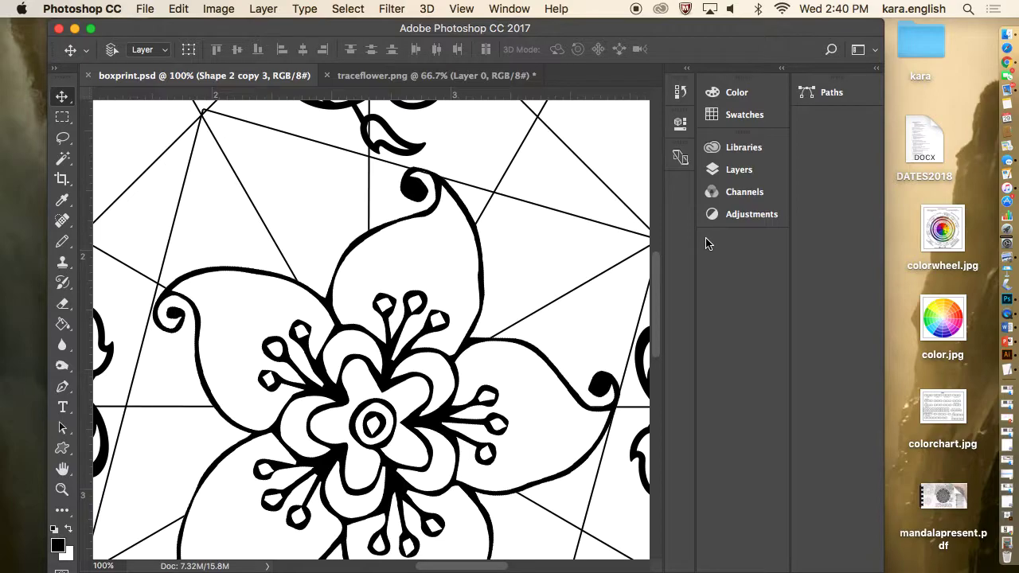
Turn resampling on for the image size and set the resolution to 72 pixels/inch.
click(219, 9)
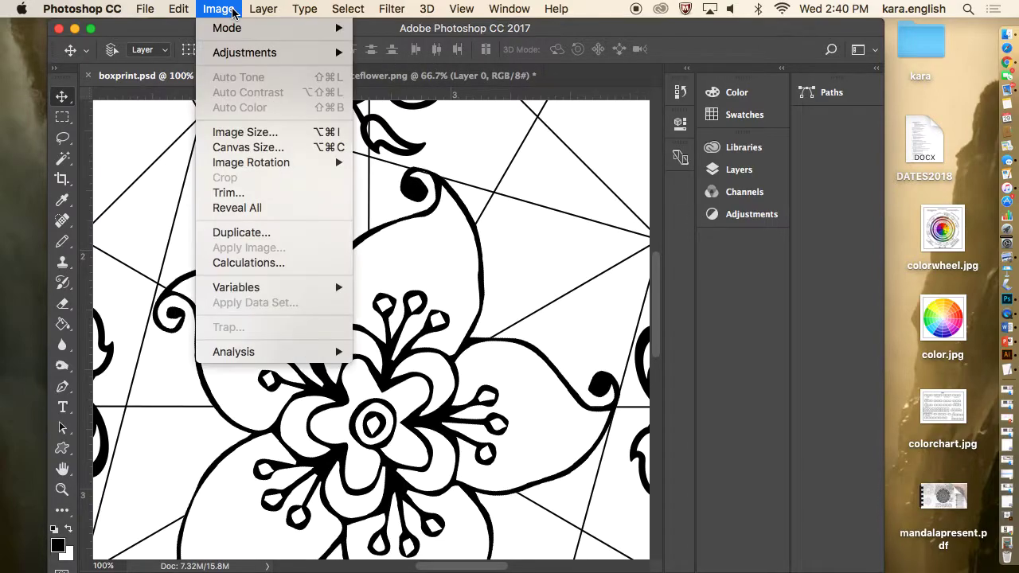
click(252, 132)
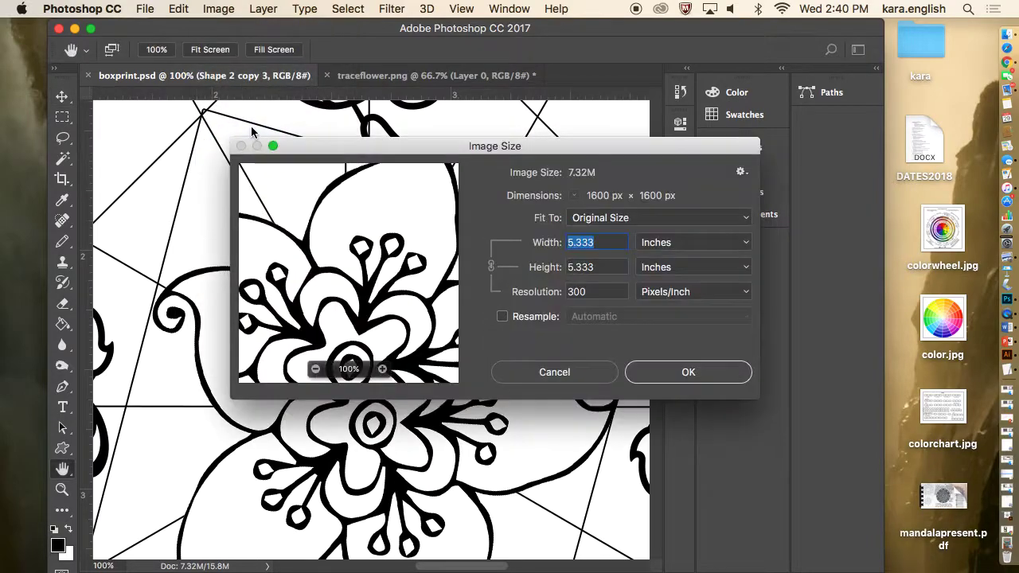
click(504, 317)
drag(600, 292, 570, 293)
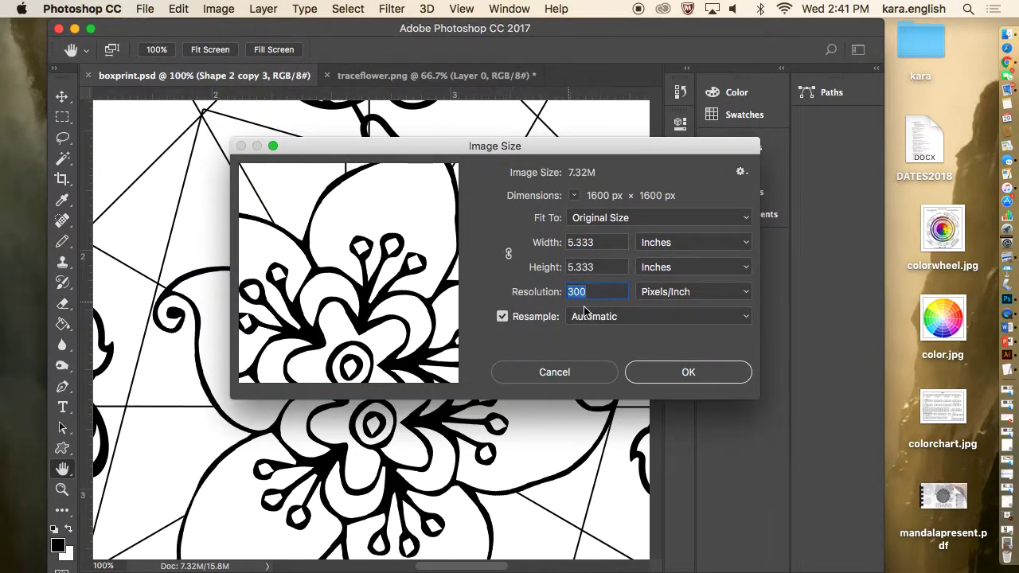
text(72)
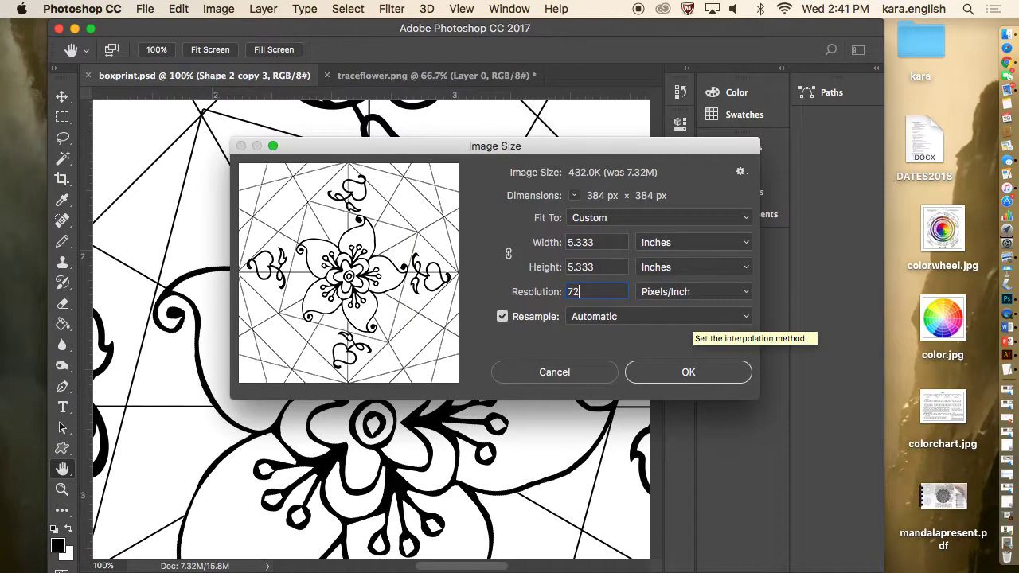
Set the image height and width to 10 inches each and apply the new image size.
click(619, 272)
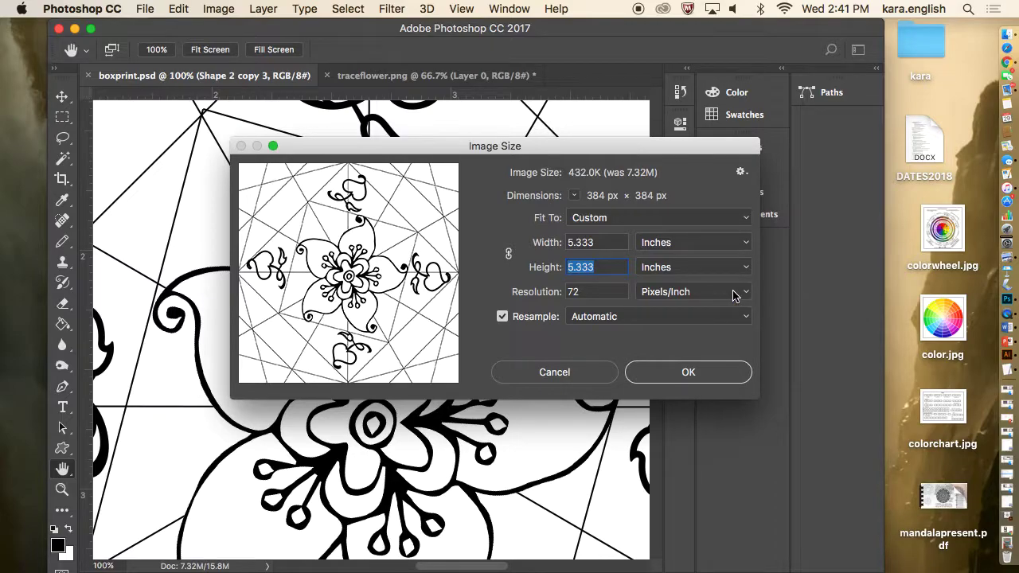
text(10)
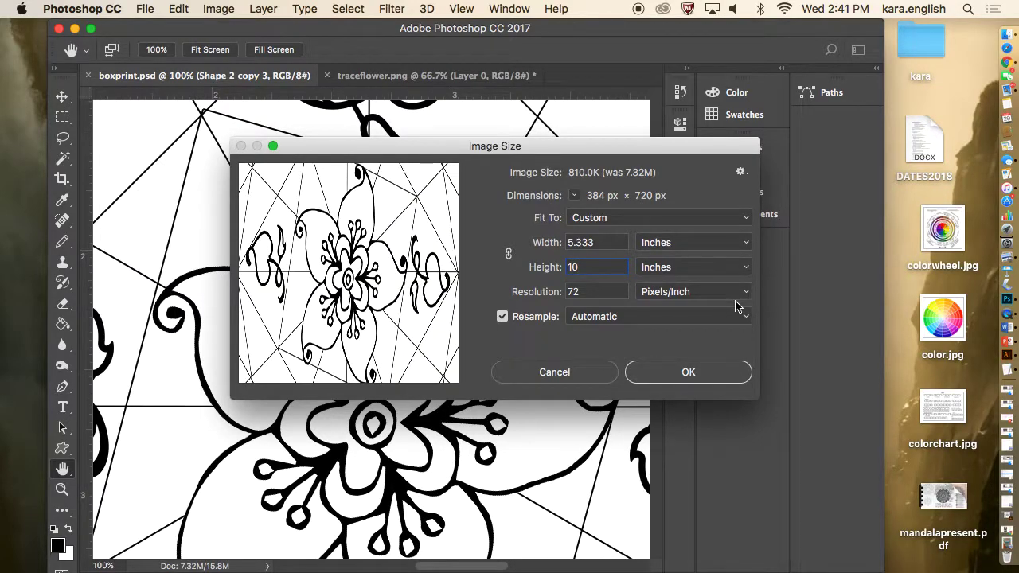
double_click(580, 242)
text(10)
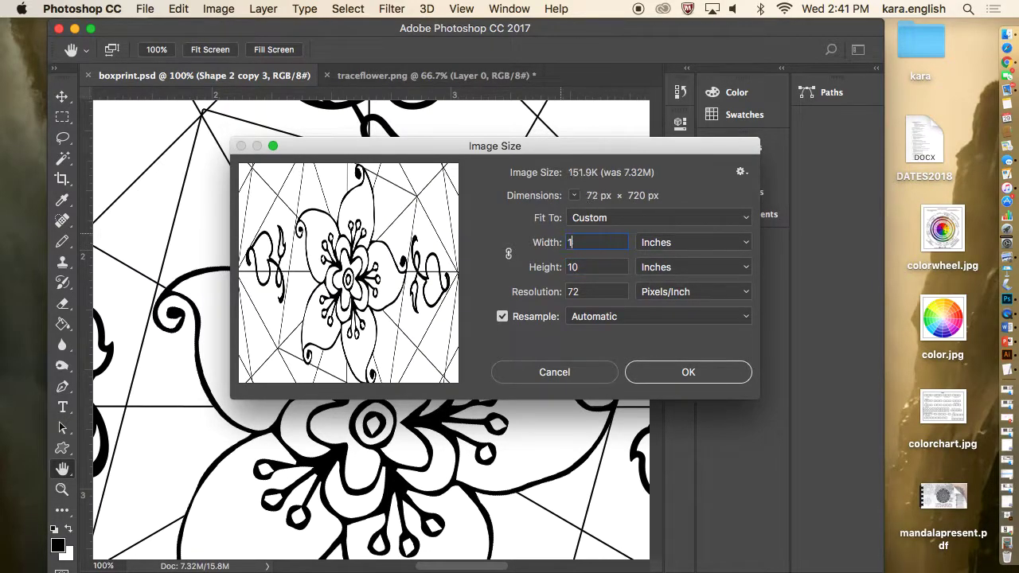
click(672, 373)
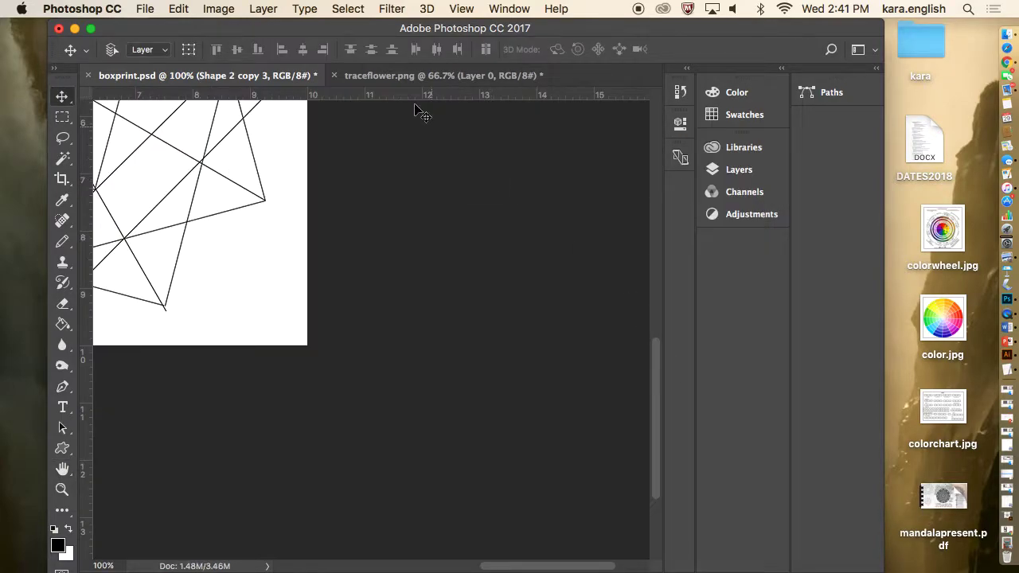
Inspect the resized mandala at 100% magnification, with the central flower in view.
click(478, 9)
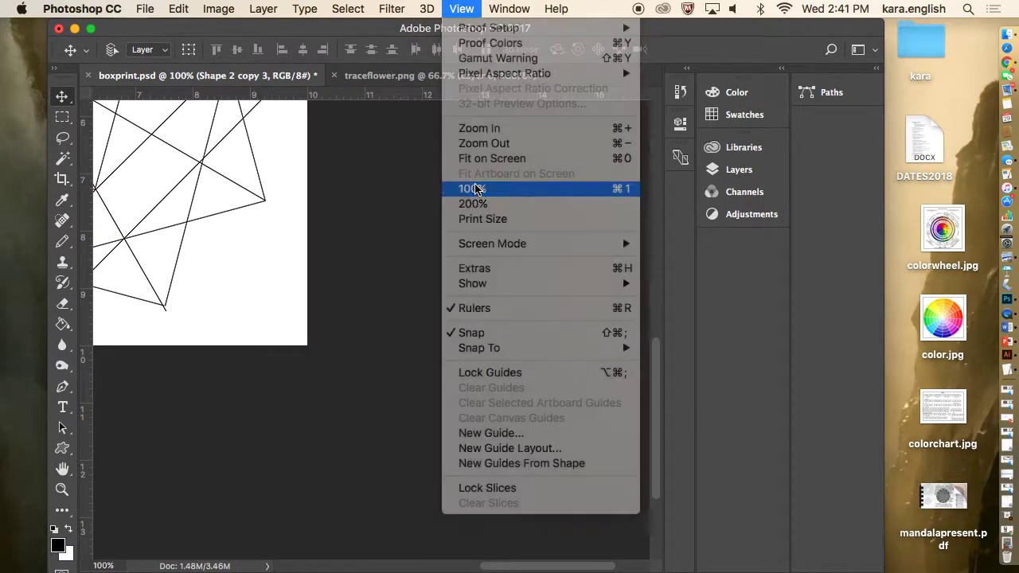
click(482, 189)
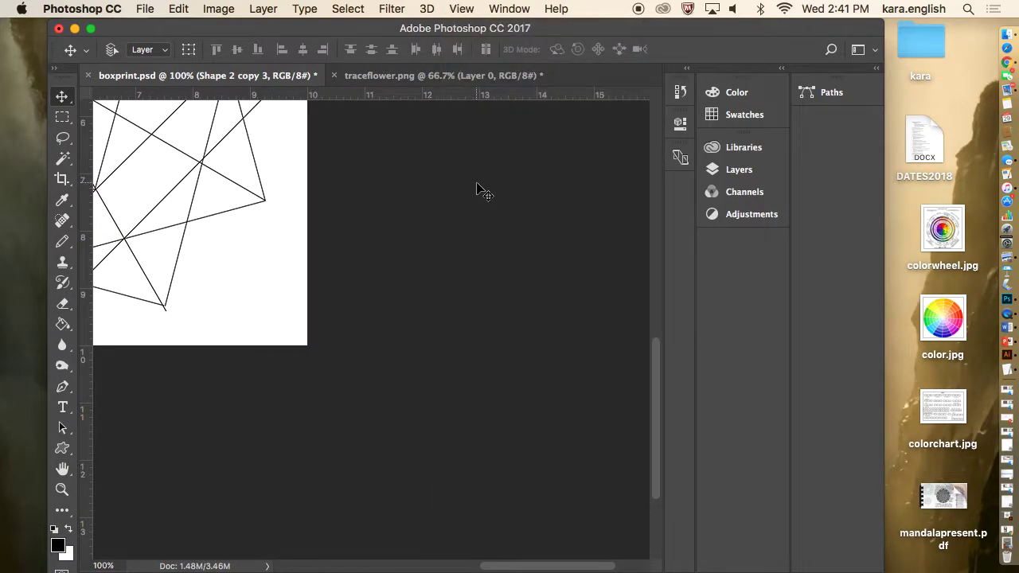
click(461, 10)
click(461, 10)
drag(505, 567, 386, 569)
drag(655, 450, 668, 358)
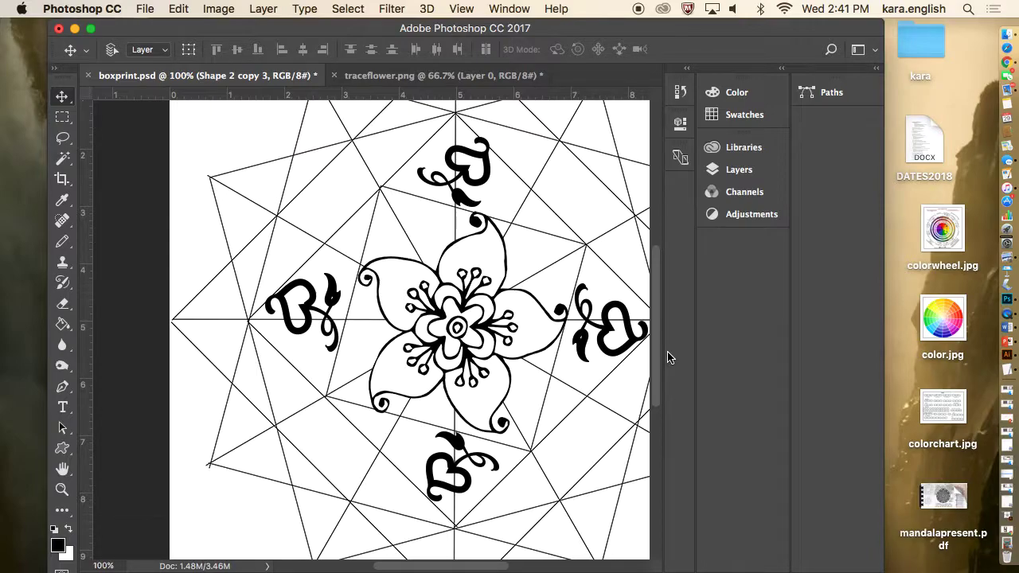
click(148, 8)
click(181, 174)
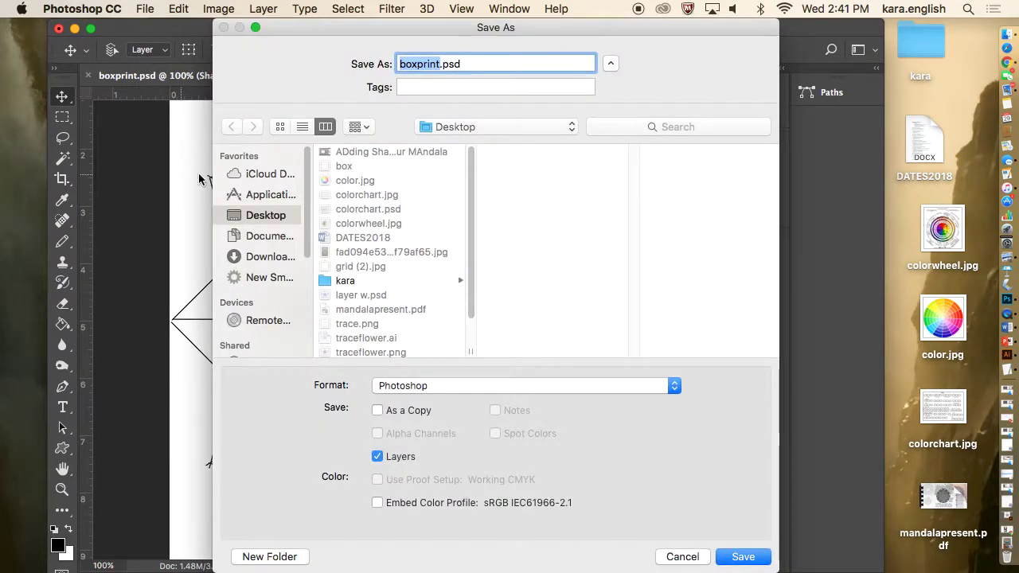
click(689, 556)
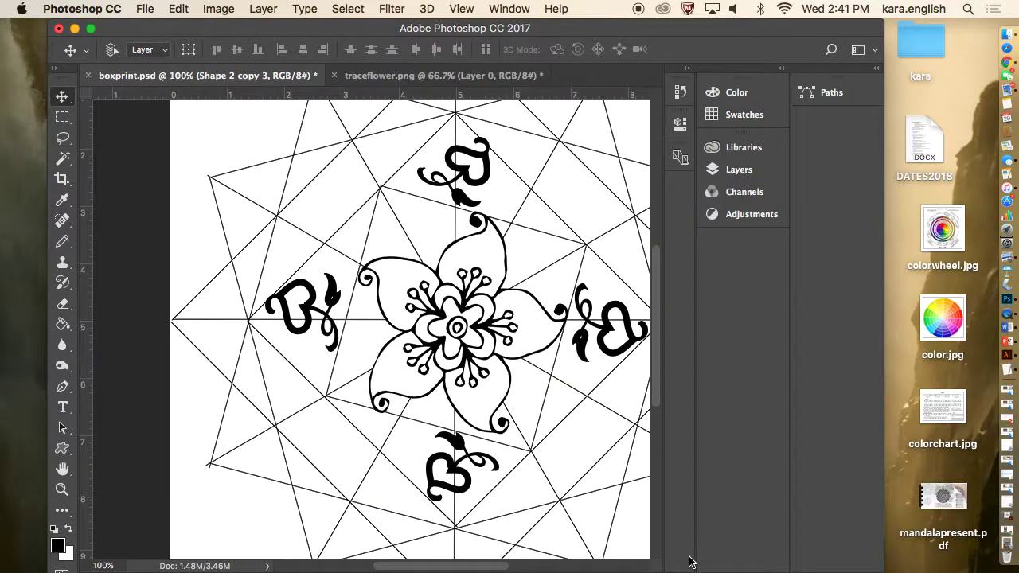
click(146, 8)
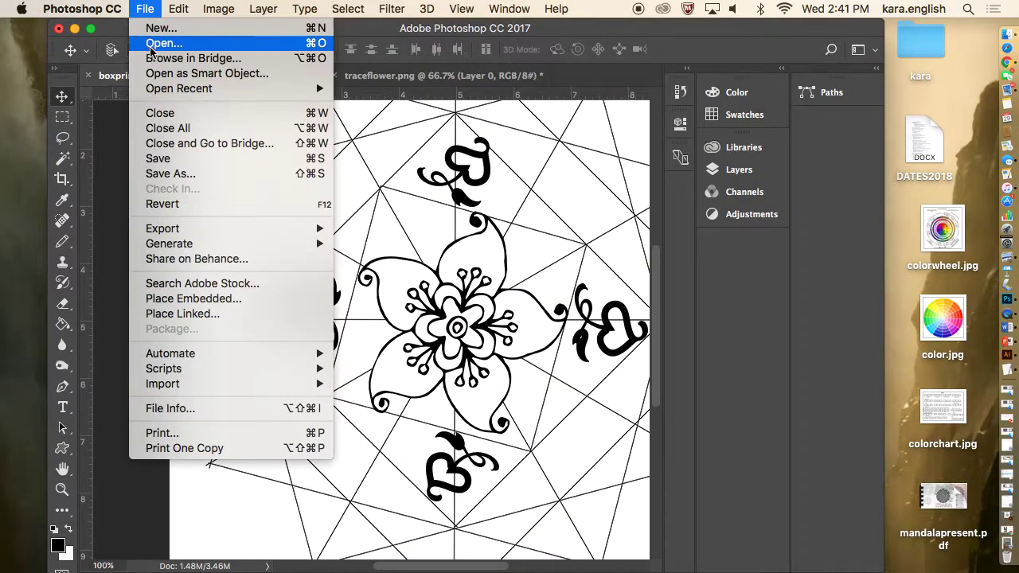
key(Escape)
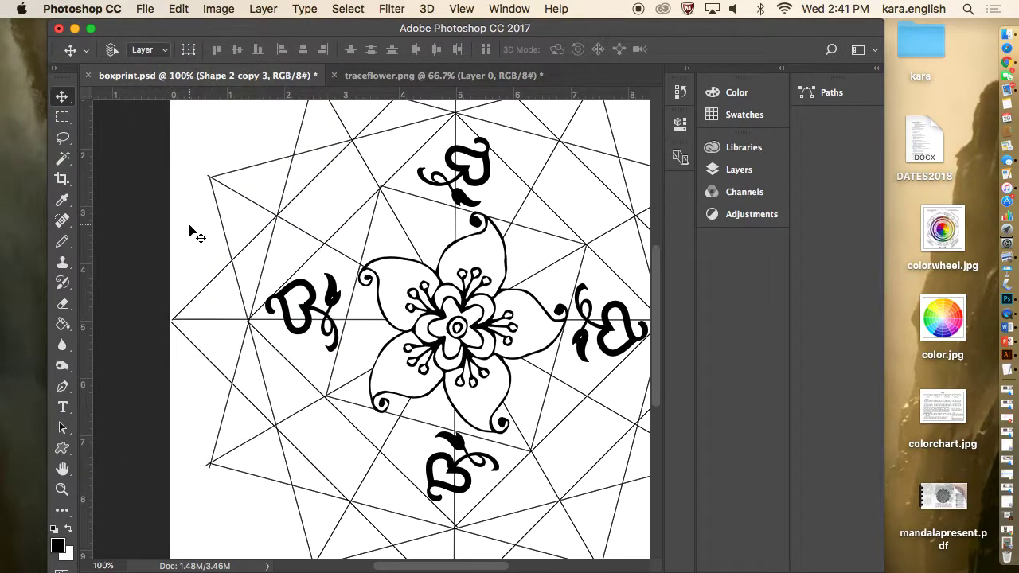
Start a Save for Web export of the mandala as JPEG with High compression quality.
click(145, 11)
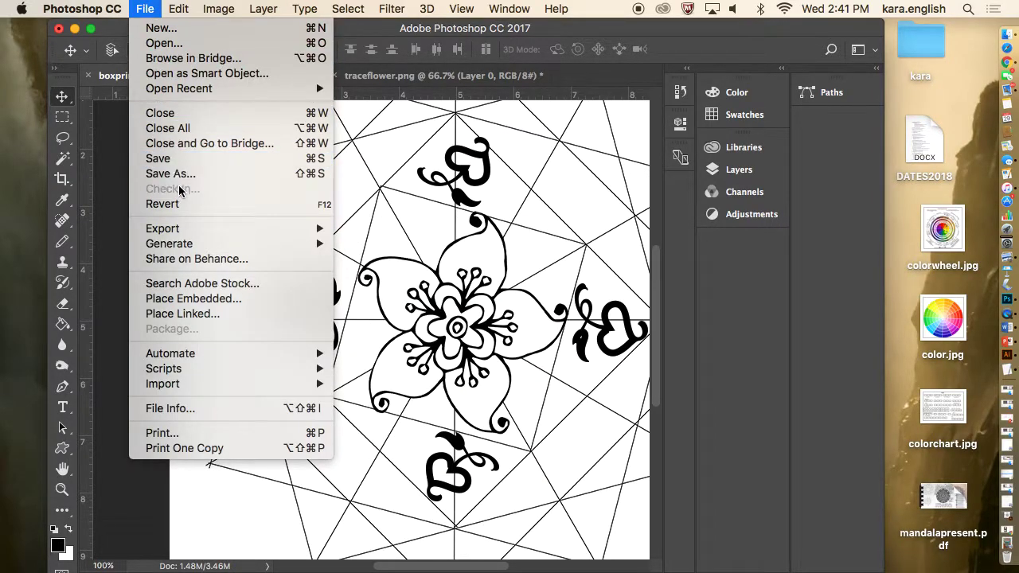
mouse_move(186, 230)
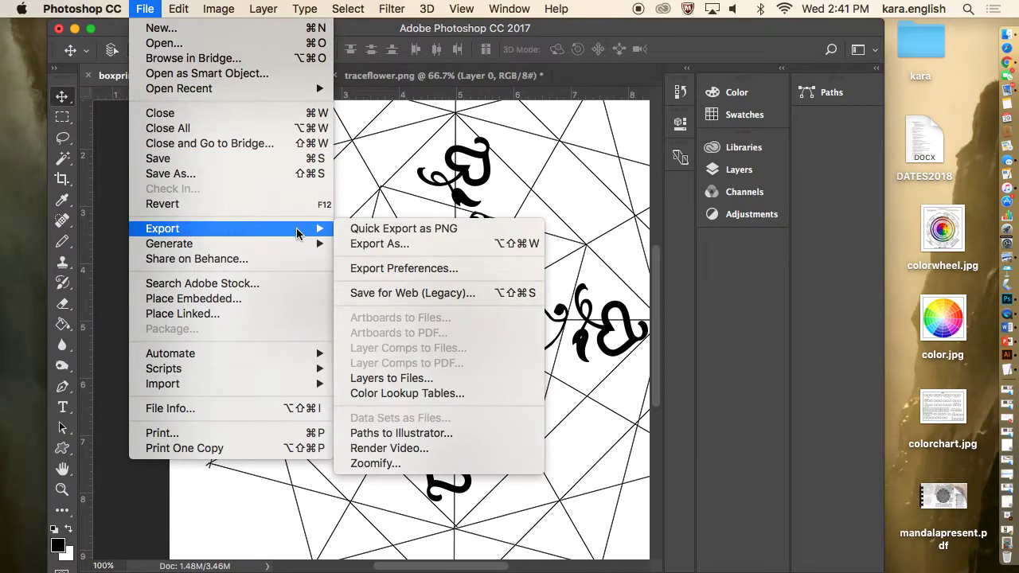
click(420, 293)
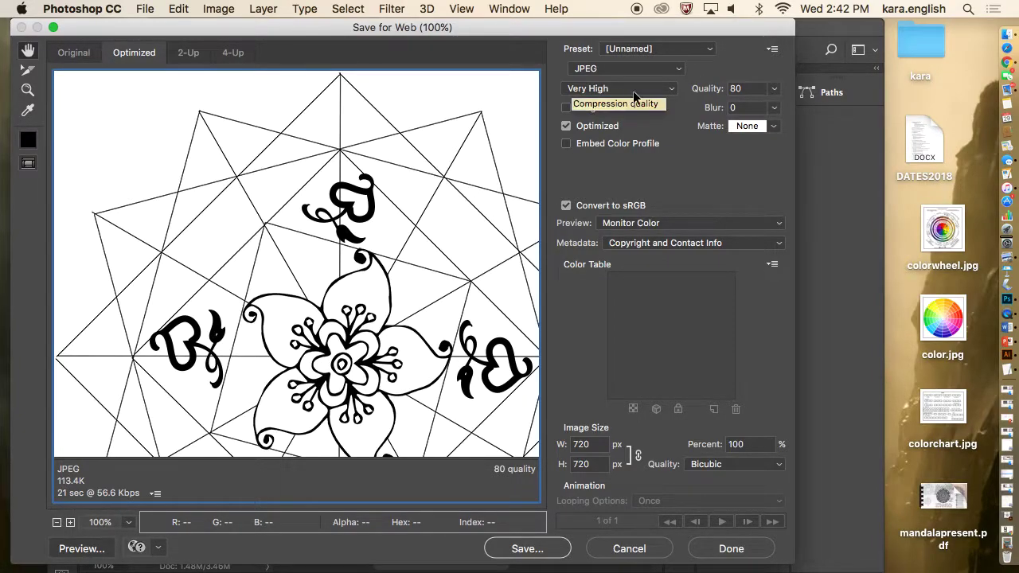
click(671, 90)
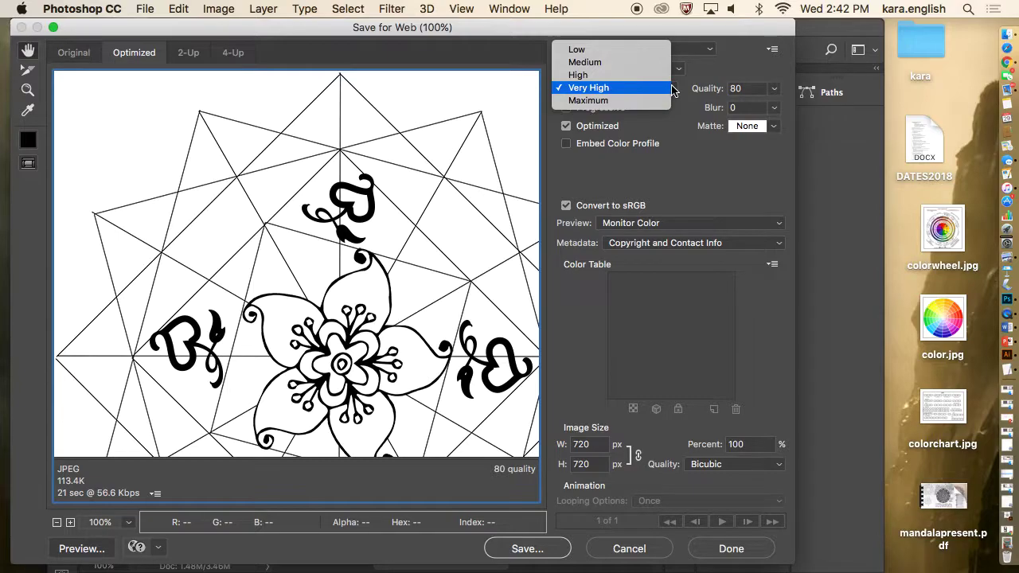
click(632, 73)
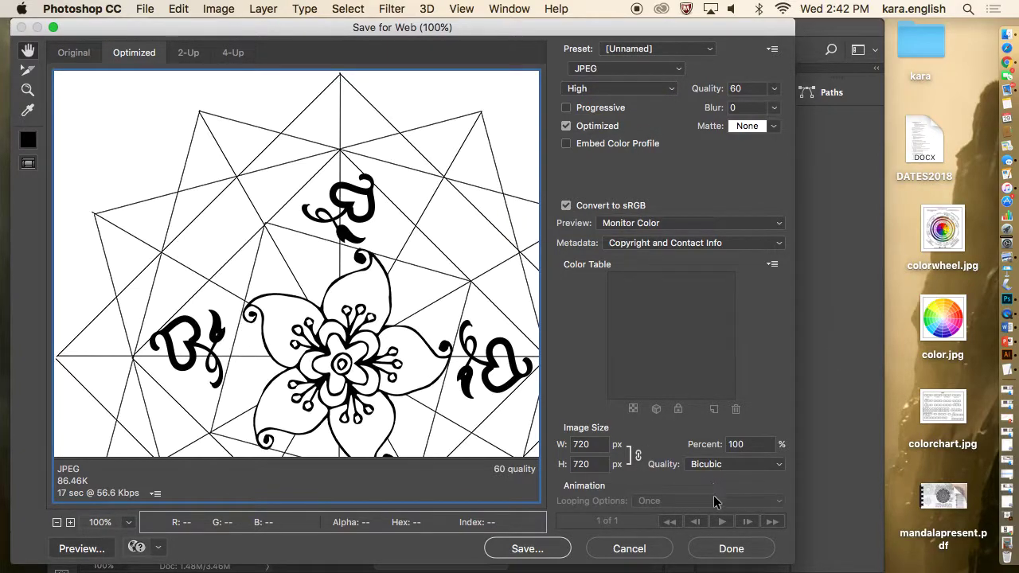
Save the optimized image to the Desktop as boxweb.jpg, using images only and default settings.
click(549, 551)
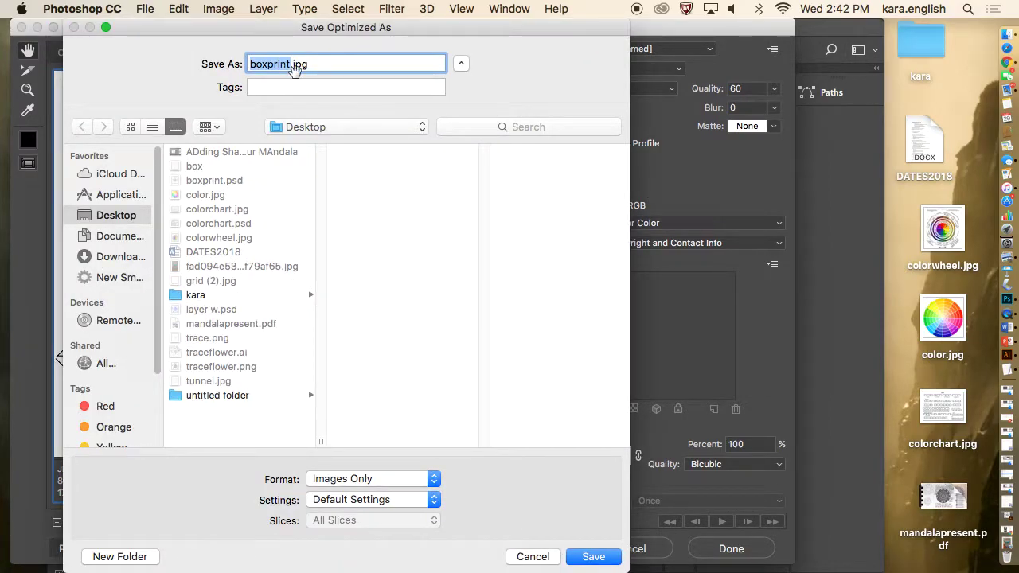
click(291, 70)
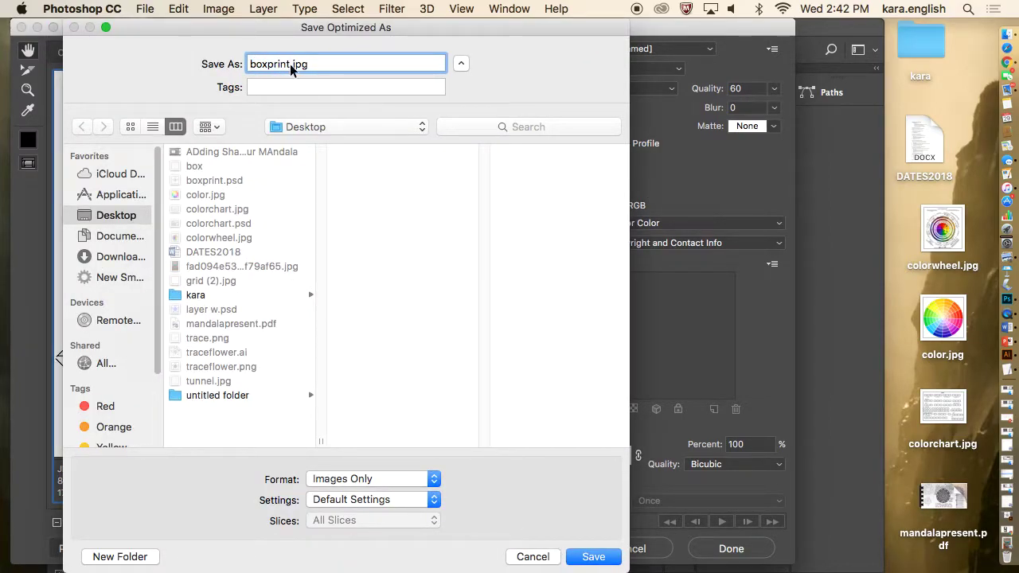
drag(290, 67, 267, 64)
text(web)
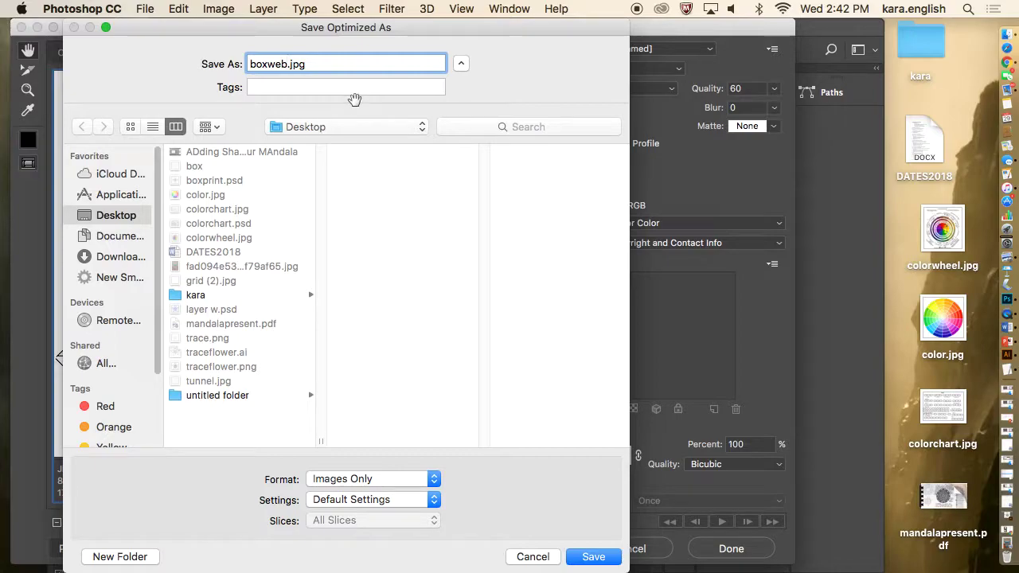
click(593, 559)
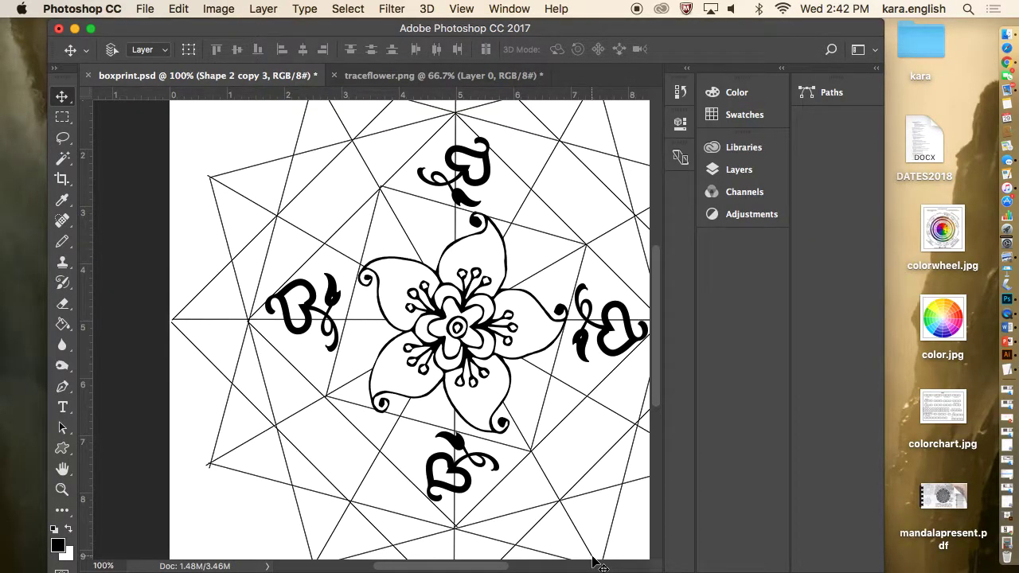
Minimize the Photoshop window and quit QuickTime Player.
click(74, 30)
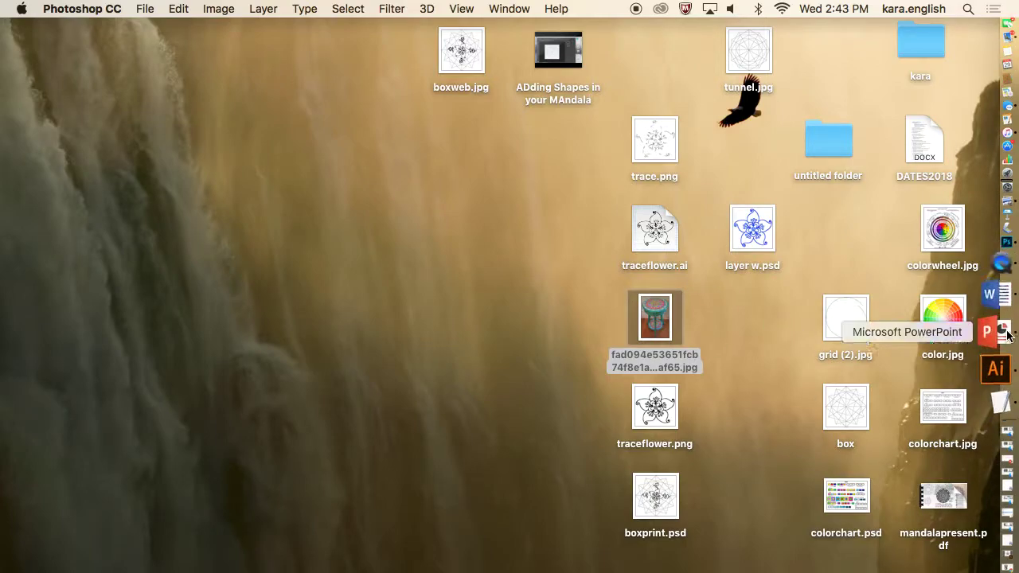
right_click(1009, 310)
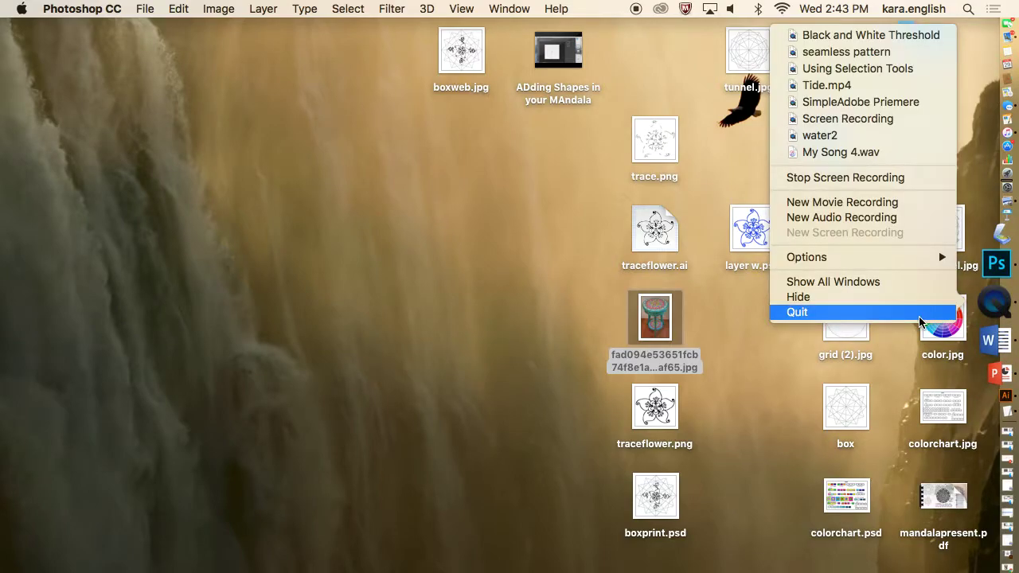
click(796, 312)
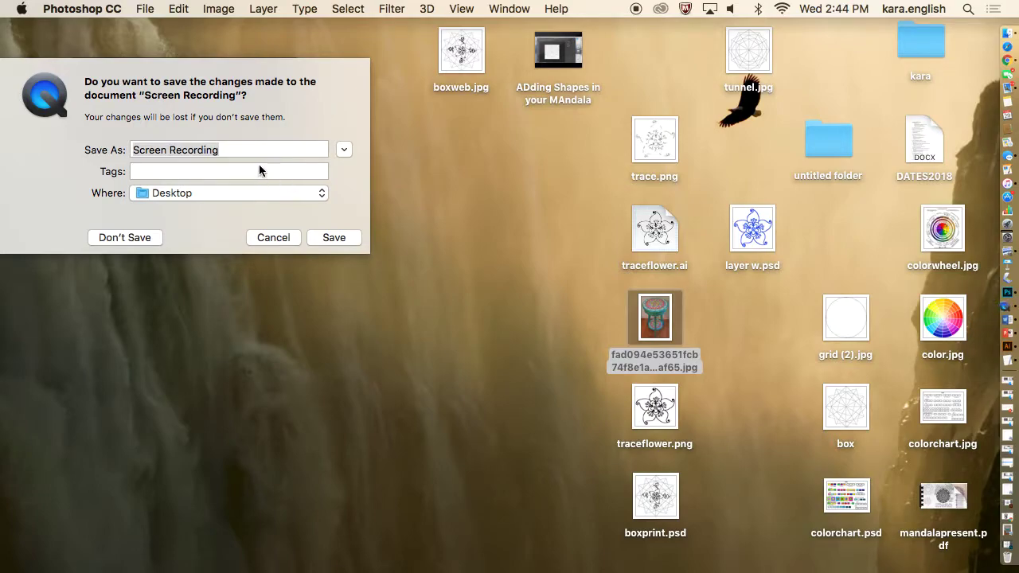
Name the unsaved screen recording "saving for web and print".
click(242, 148)
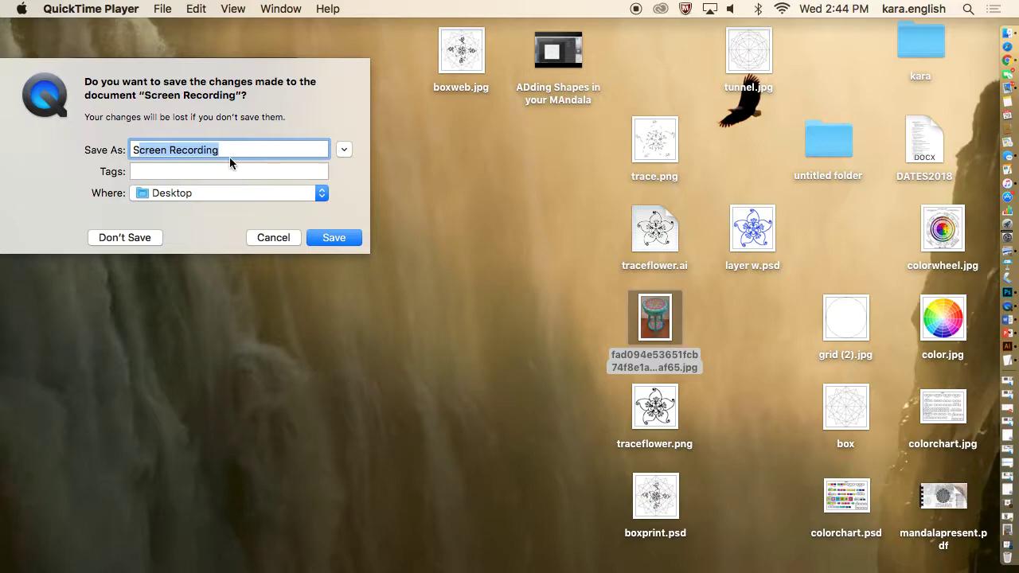
drag(231, 153, 101, 144)
drag(228, 149, 128, 146)
text(s)
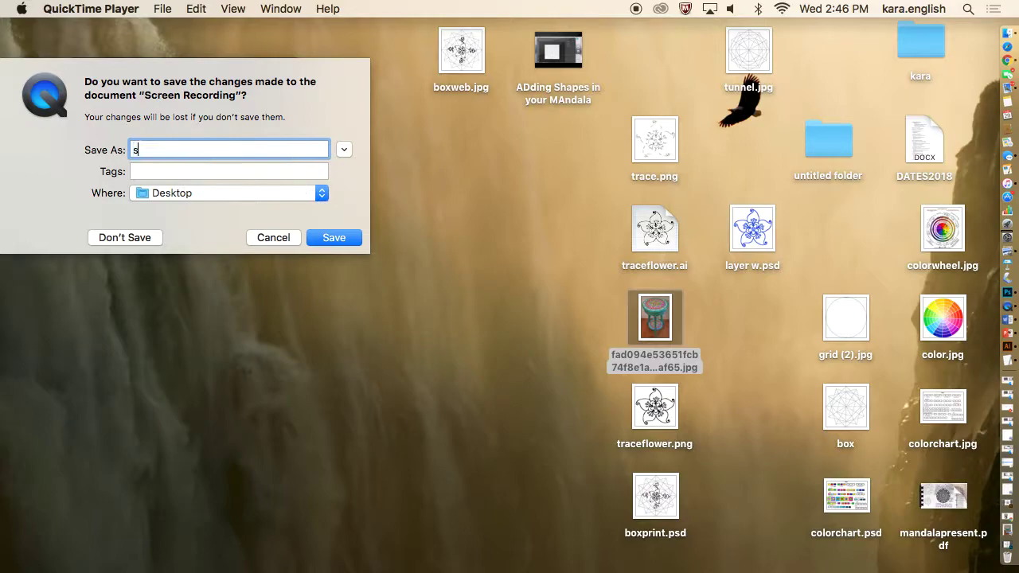
text(aving for)
text(web and print)
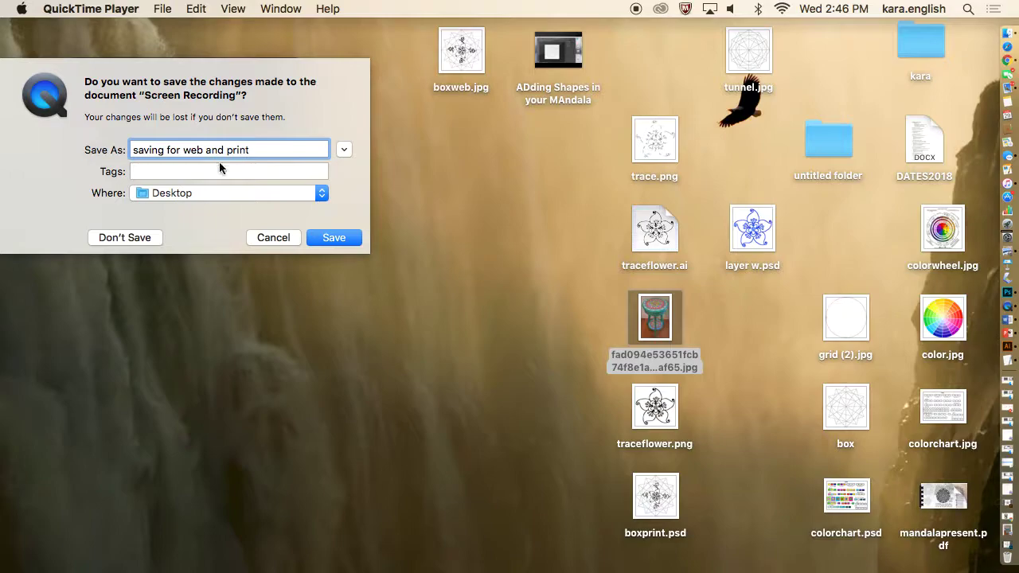